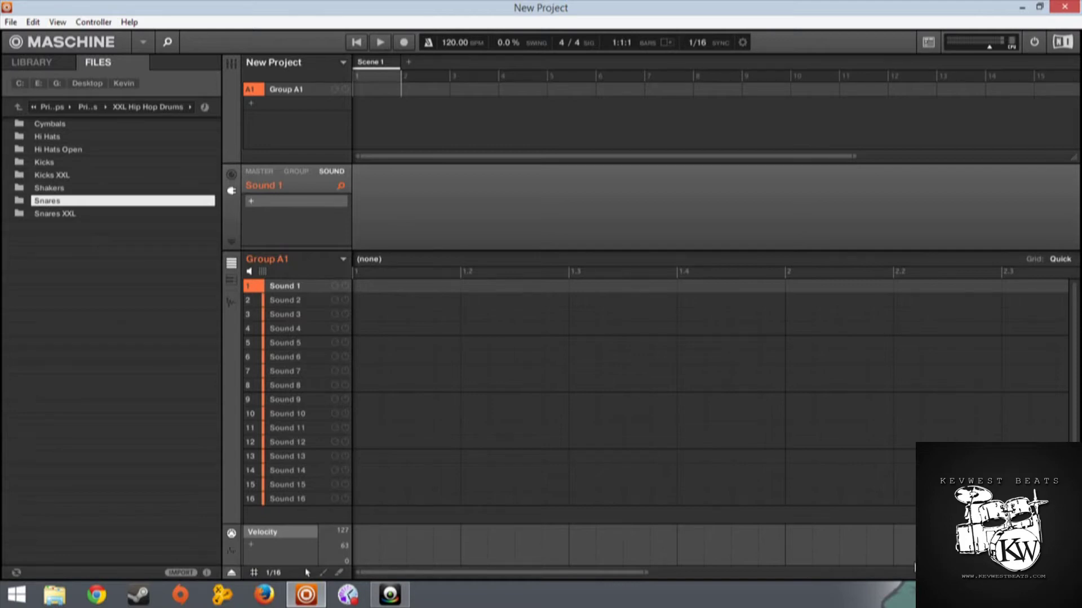
Open the Kicks folder inside XXL Hip Hop Drums to list its kick samples.
{"action": "left_click", "coordinate": [67, 163]}
{"action": "double_click", "coordinate": [66, 163]}
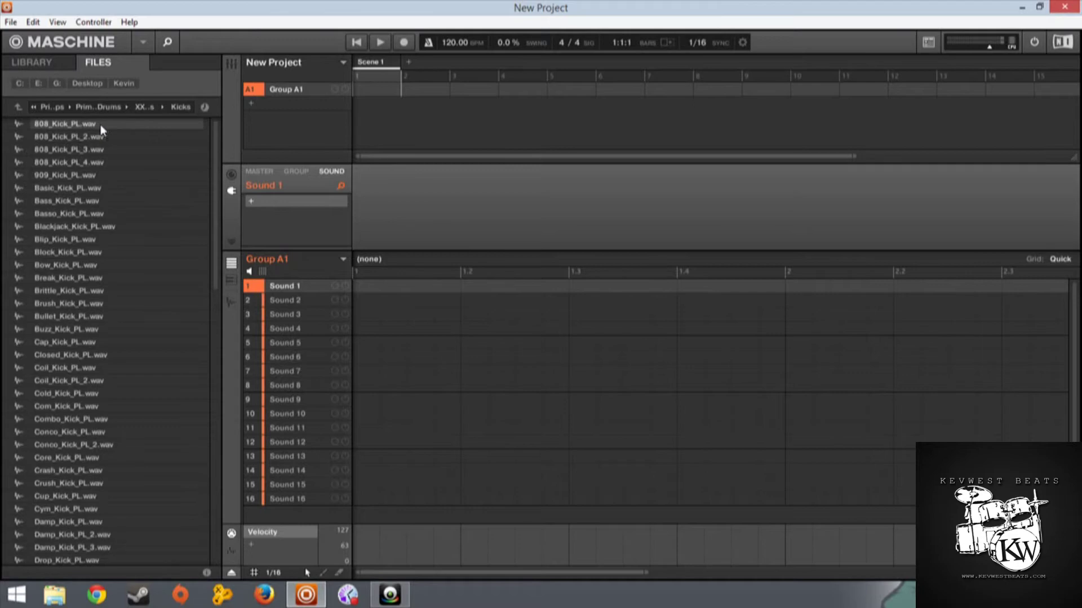
Preview the first kicks, from 808_Kick_PL_2 through Damp_Kick_PL_3.
{"action": "left_click", "coordinate": [95, 137]}
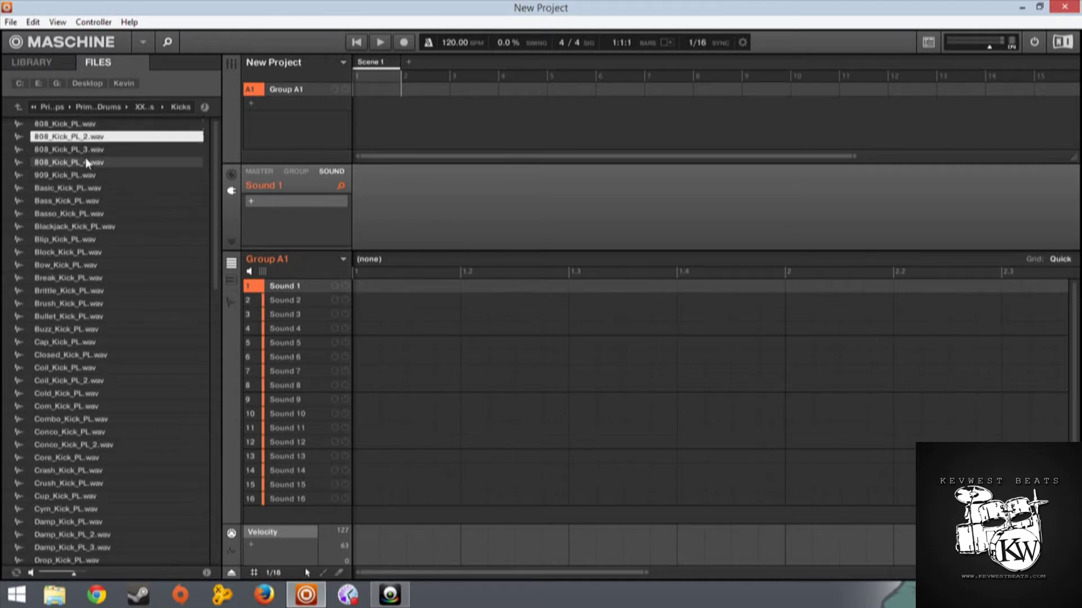
{"action": "left_click", "coordinate": [87, 164]}
{"action": "left_click", "coordinate": [80, 176]}
{"action": "left_click", "coordinate": [80, 188]}
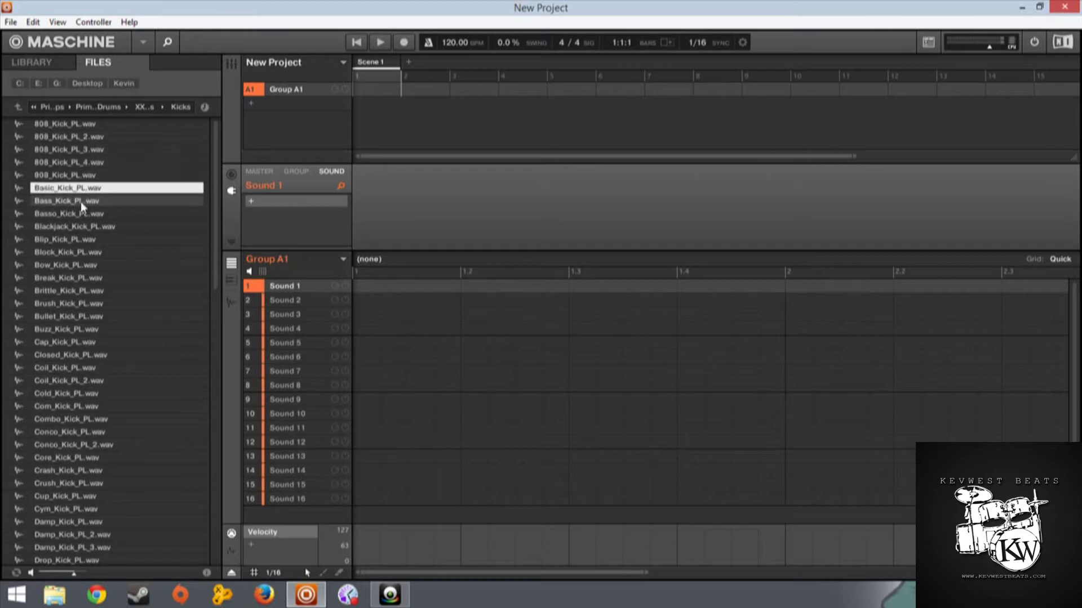
{"action": "left_click", "coordinate": [82, 214]}
{"action": "left_click", "coordinate": [82, 264]}
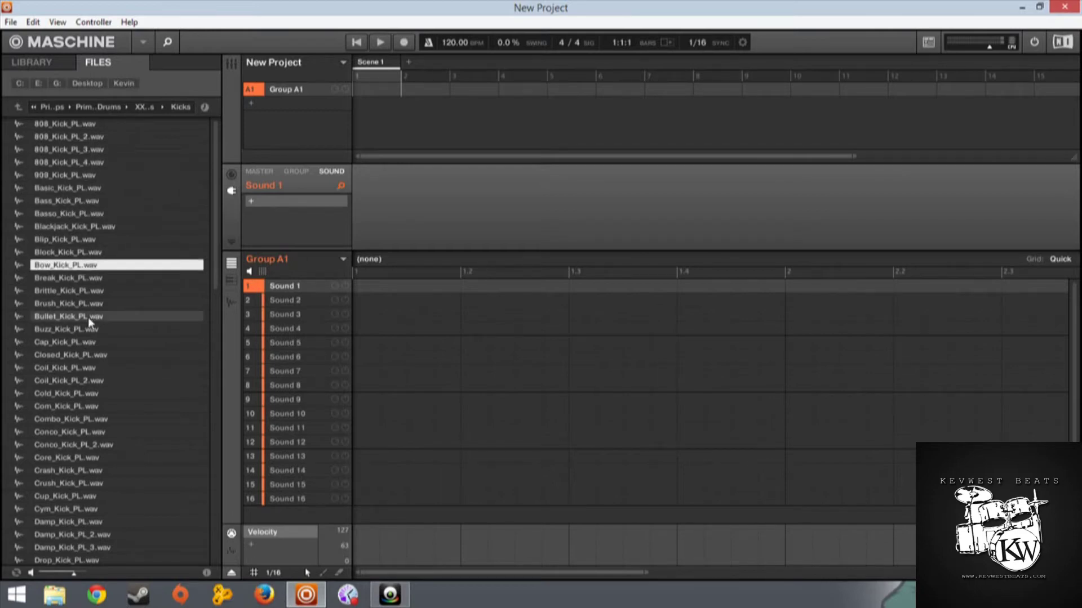
{"action": "left_click", "coordinate": [88, 316]}
{"action": "left_click", "coordinate": [54, 381]}
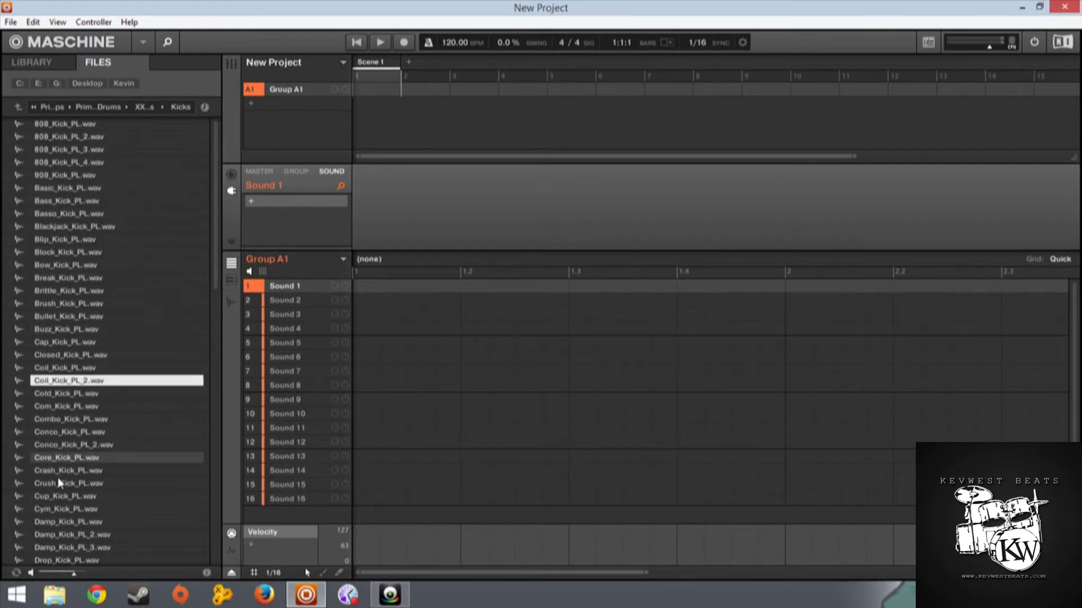
{"action": "left_click", "coordinate": [57, 459]}
{"action": "left_click", "coordinate": [59, 482]}
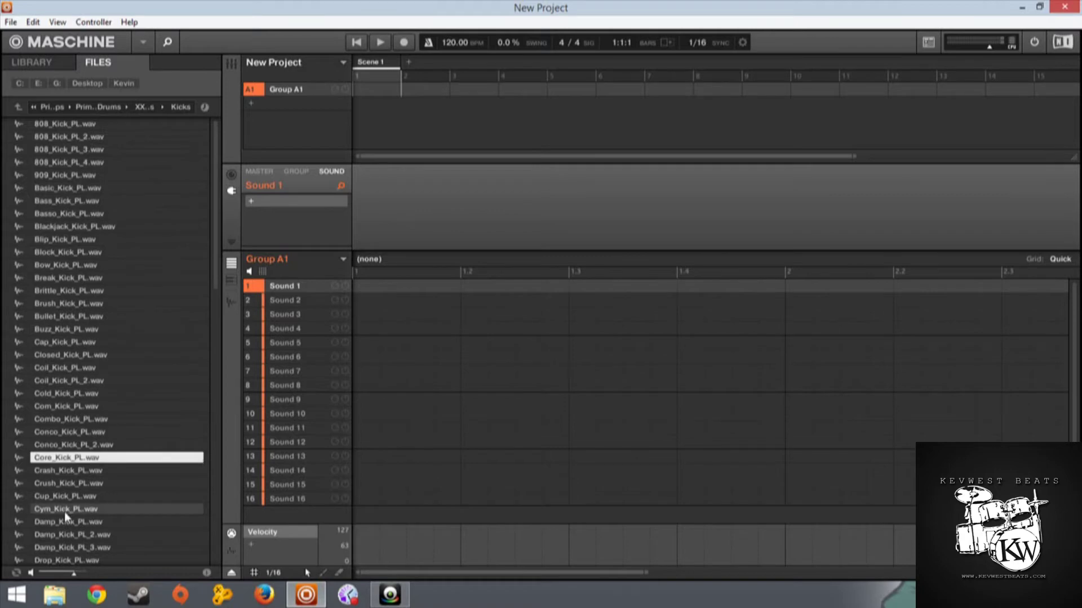
{"action": "left_click", "coordinate": [75, 547]}
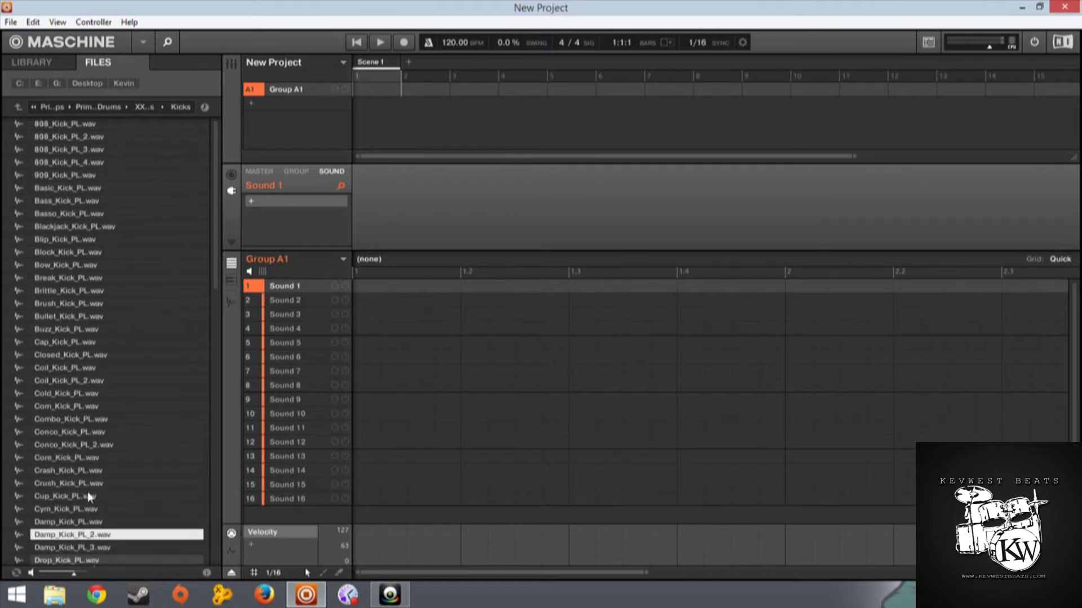
Preview the middle kicks, from Endos_Kick_PL through Onchor_Kick_PL.
{"action": "scroll", "coordinate": [86, 492], "scroll_direction": "down", "scroll_amount": 2}
{"action": "left_click", "coordinate": [85, 534]}
{"action": "left_click", "coordinate": [85, 523]}
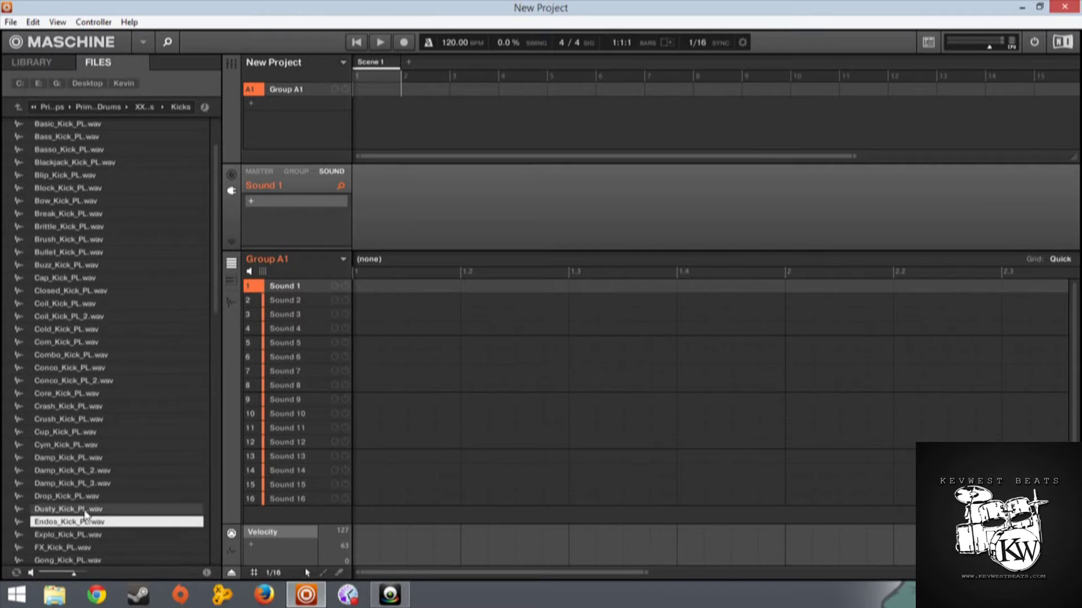
{"action": "left_click", "coordinate": [88, 559]}
{"action": "scroll", "coordinate": [85, 541], "scroll_direction": "down", "scroll_amount": 2}
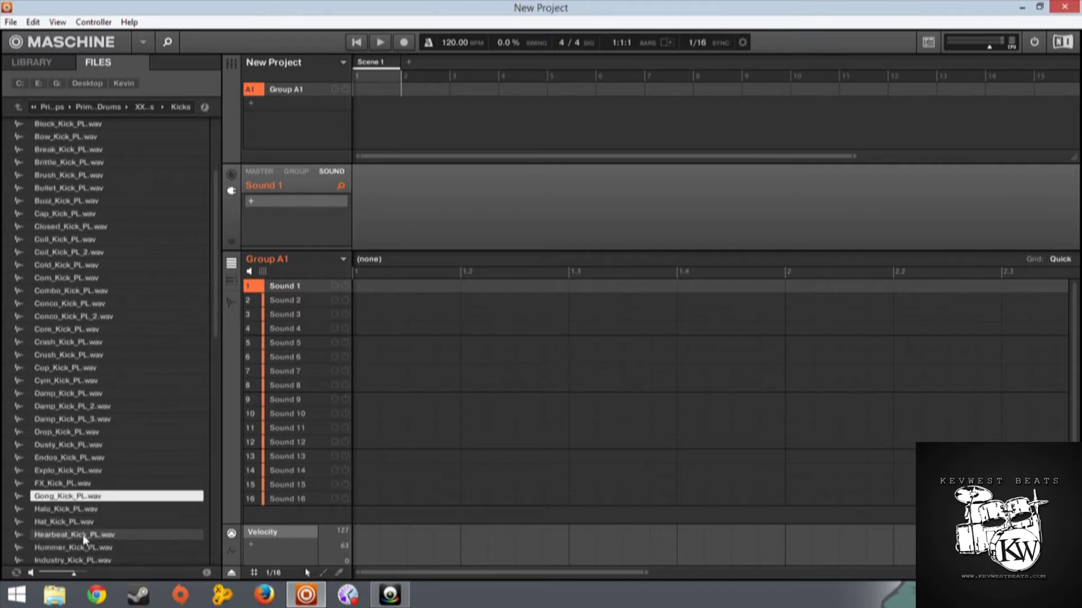
{"action": "left_click", "coordinate": [84, 521]}
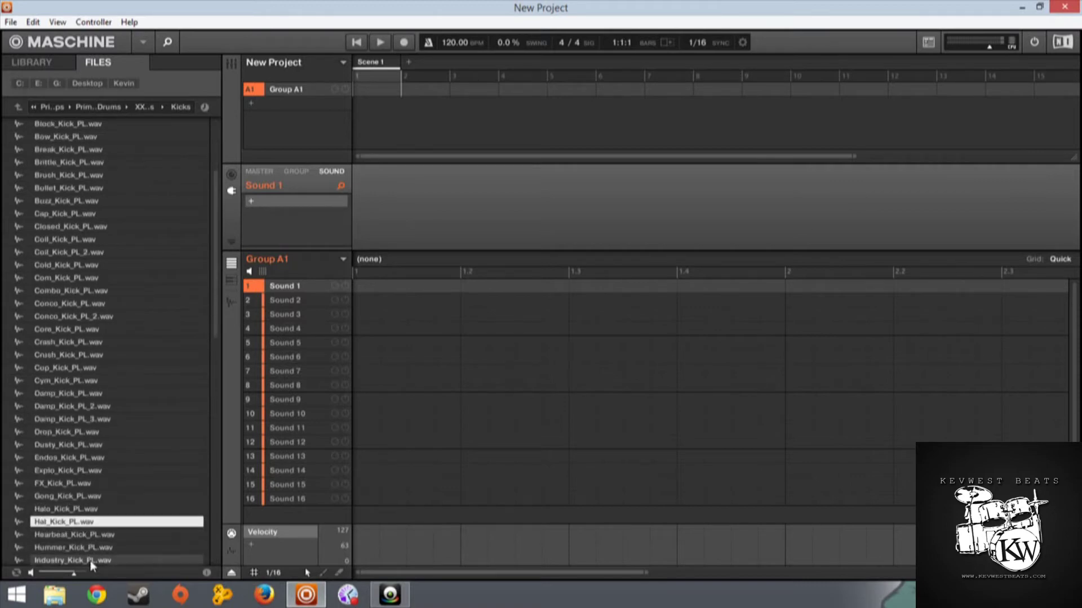
{"action": "left_click", "coordinate": [88, 560]}
{"action": "scroll", "coordinate": [90, 514], "scroll_direction": "down", "scroll_amount": 2}
{"action": "left_click", "coordinate": [90, 524]}
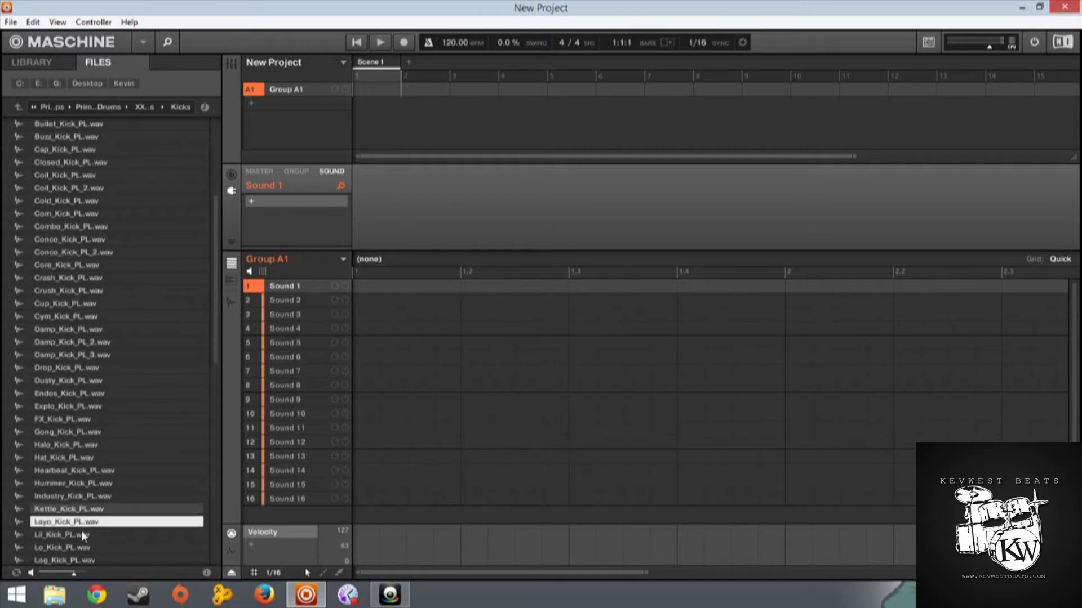
{"action": "left_click", "coordinate": [83, 559]}
{"action": "scroll", "coordinate": [85, 535], "scroll_direction": "down", "scroll_amount": 2}
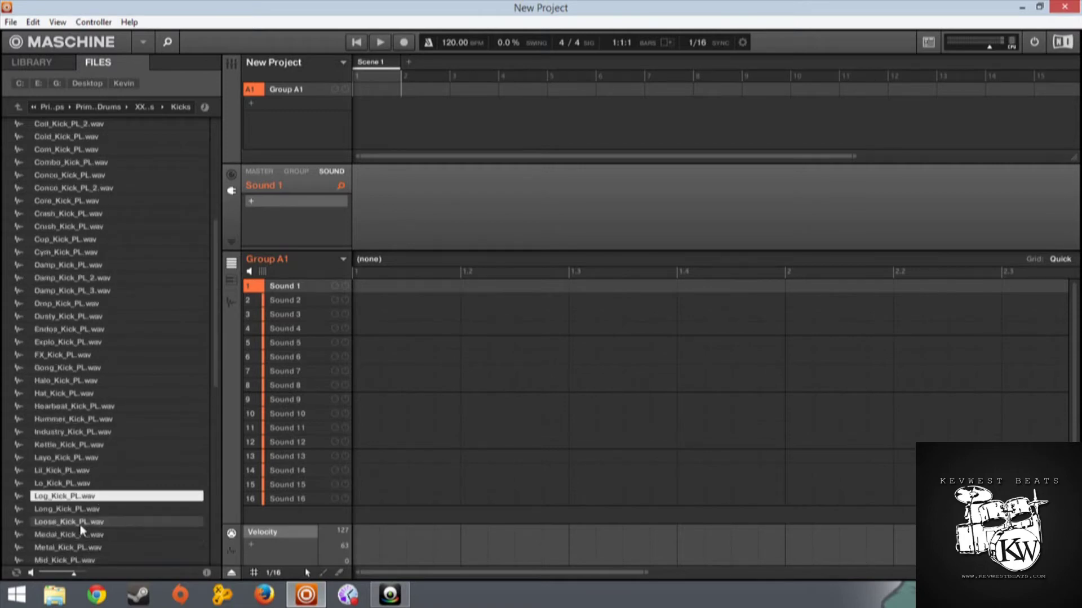
{"action": "left_click", "coordinate": [83, 534]}
{"action": "left_click", "coordinate": [84, 550]}
{"action": "left_click", "coordinate": [84, 560]}
{"action": "scroll", "coordinate": [88, 541], "scroll_direction": "down", "scroll_amount": 2}
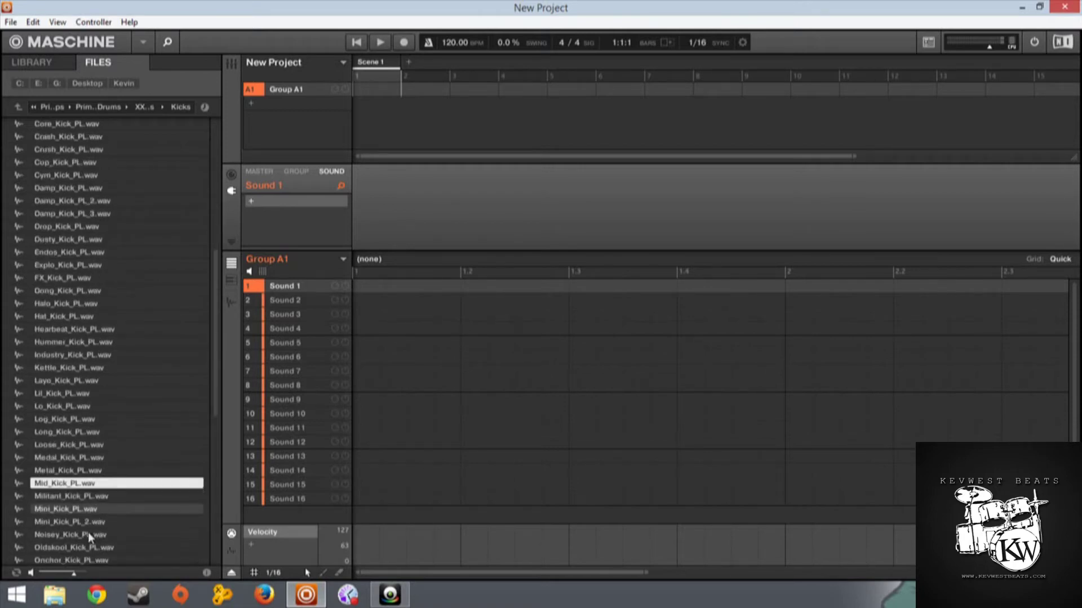
{"action": "left_click", "coordinate": [88, 532]}
{"action": "left_click", "coordinate": [84, 509]}
{"action": "left_click", "coordinate": [92, 562]}
Preview the remaining kicks, from Opto_Kick_PL to the last one, Zoo_Kick_PL.
{"action": "scroll", "coordinate": [99, 541], "scroll_direction": "down", "scroll_amount": 1}
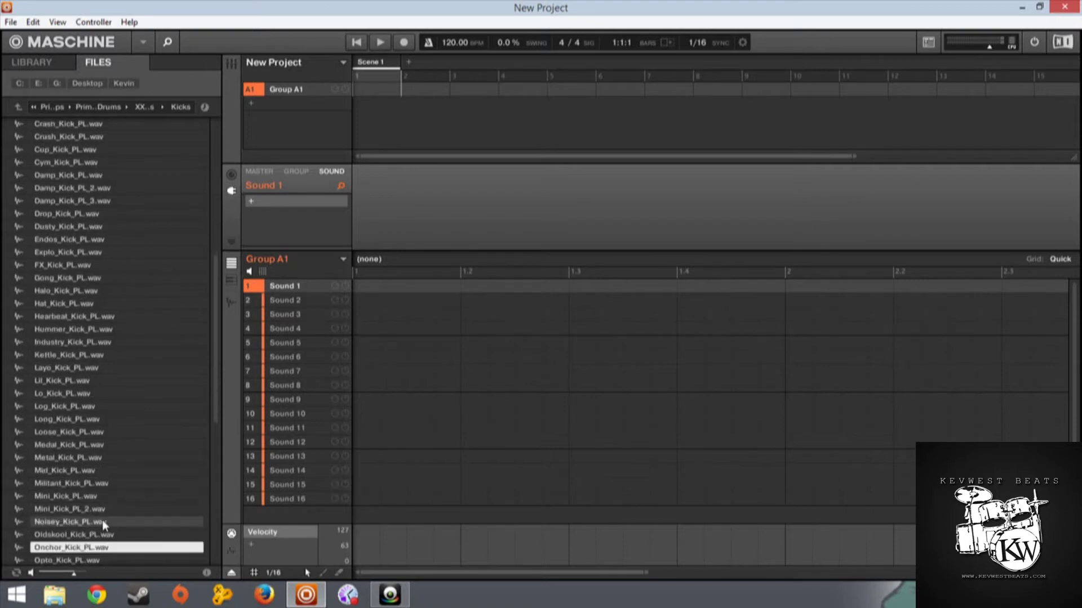
{"action": "scroll", "coordinate": [99, 527], "scroll_direction": "down", "scroll_amount": 1}
{"action": "left_click", "coordinate": [84, 509]}
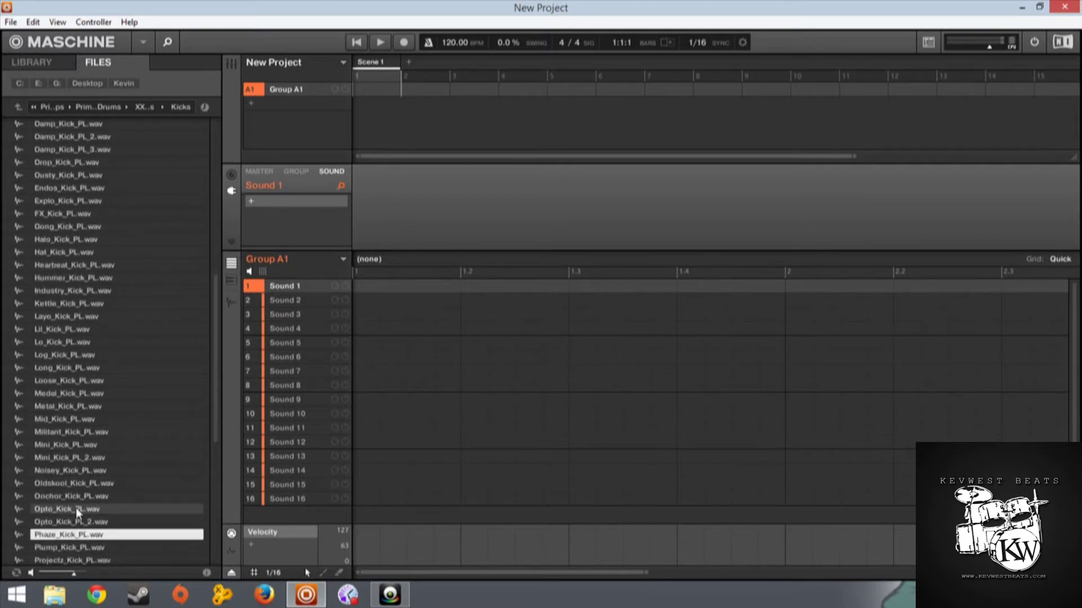
{"action": "scroll", "coordinate": [93, 553], "scroll_direction": "down", "scroll_amount": 3}
{"action": "left_click", "coordinate": [95, 548]}
{"action": "scroll", "coordinate": [96, 549], "scroll_direction": "down", "scroll_amount": 3}
{"action": "left_click", "coordinate": [106, 548]}
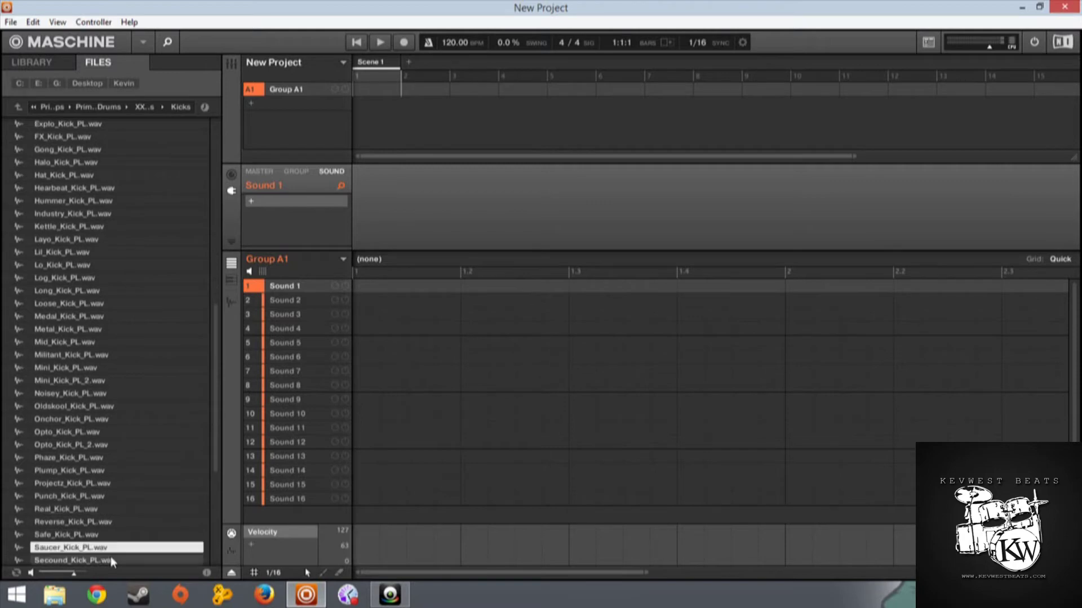
{"action": "scroll", "coordinate": [107, 555], "scroll_direction": "down", "scroll_amount": 3}
{"action": "scroll", "coordinate": [93, 546], "scroll_direction": "down", "scroll_amount": 3}
{"action": "left_click", "coordinate": [94, 546]}
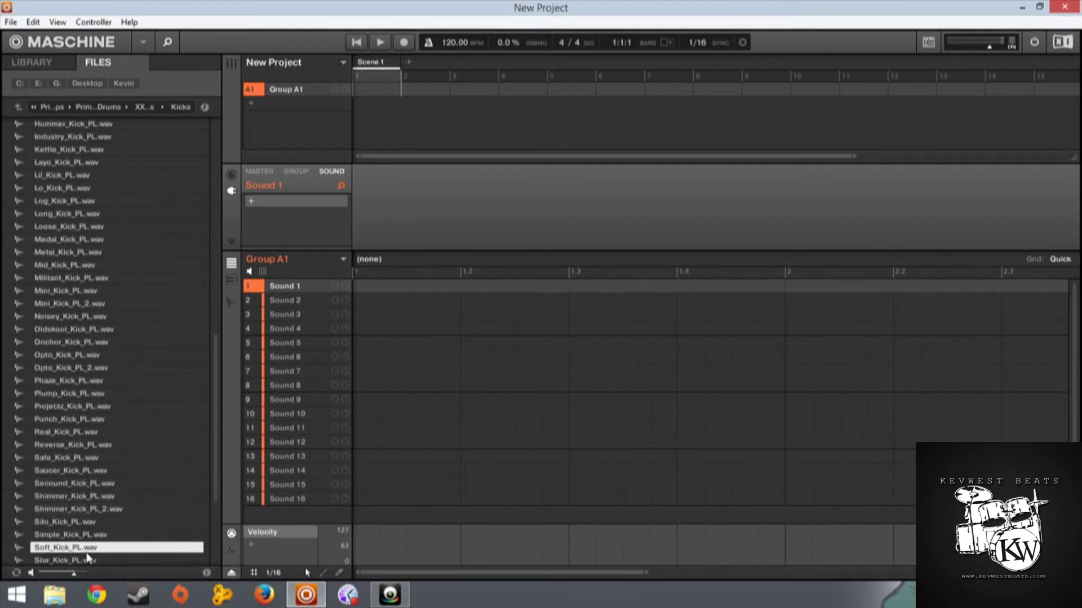
{"action": "left_click", "coordinate": [83, 510]}
{"action": "scroll", "coordinate": [82, 524], "scroll_direction": "down", "scroll_amount": 6}
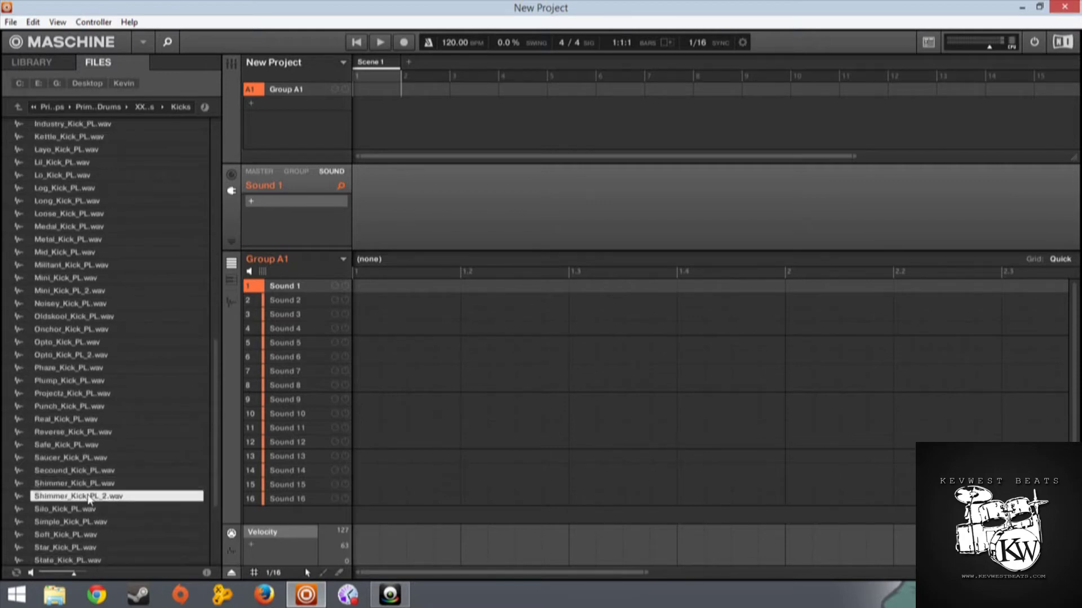
{"action": "left_click", "coordinate": [85, 558]}
{"action": "scroll", "coordinate": [85, 558], "scroll_direction": "down", "scroll_amount": 4}
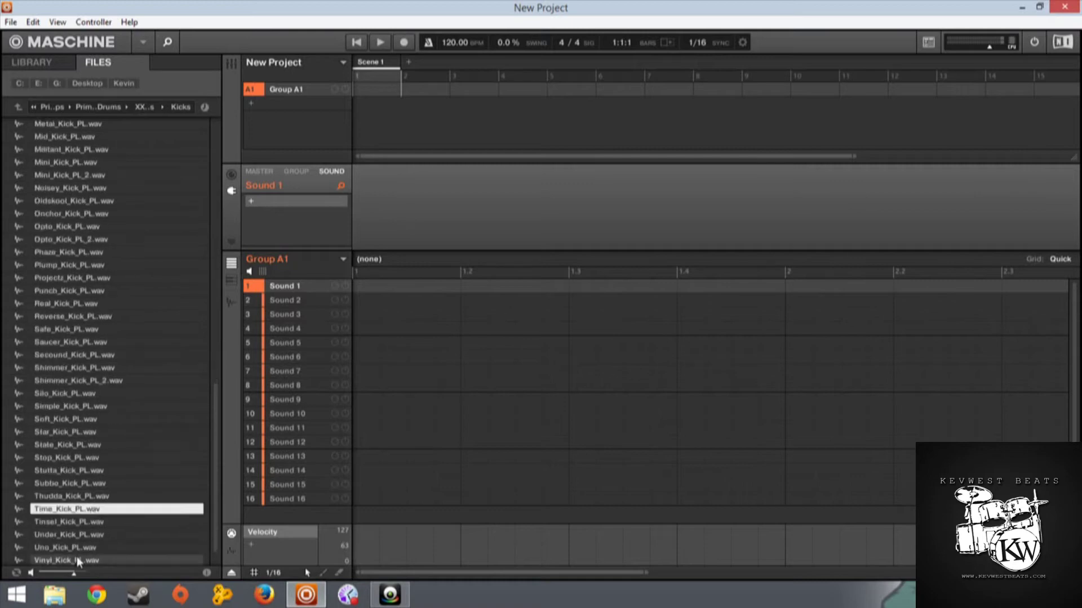
{"action": "scroll", "coordinate": [82, 555], "scroll_direction": "down", "scroll_amount": 1}
{"action": "left_click", "coordinate": [84, 510]}
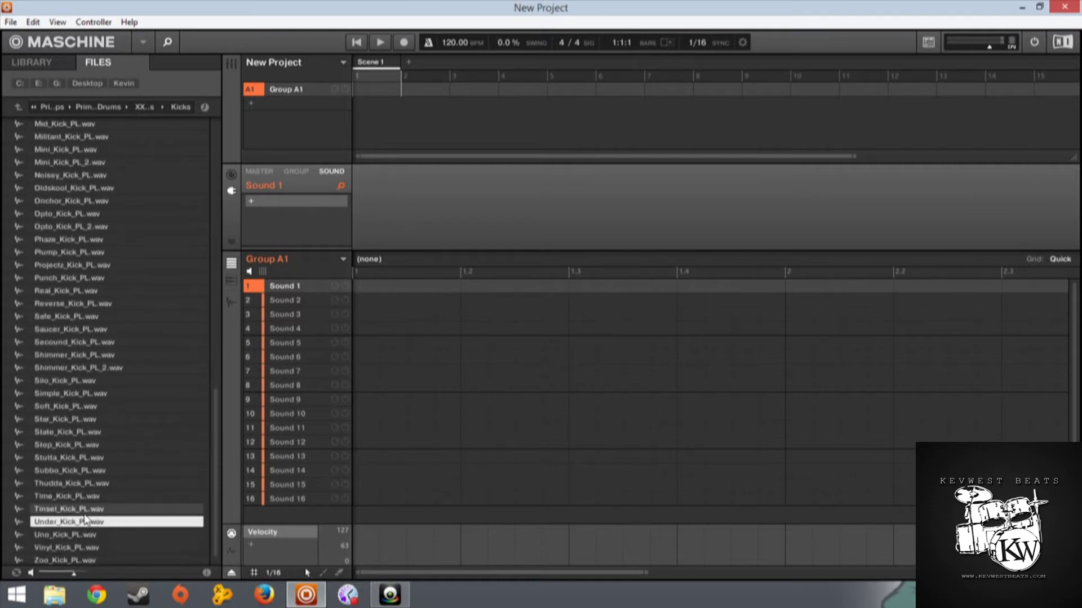
{"action": "left_click", "coordinate": [84, 535]}
{"action": "left_click", "coordinate": [83, 559]}
Return to the XXL Hip Hop Drums folders and open Kicks XXL.
{"action": "scroll", "coordinate": [84, 558], "scroll_direction": "down", "scroll_amount": 1}
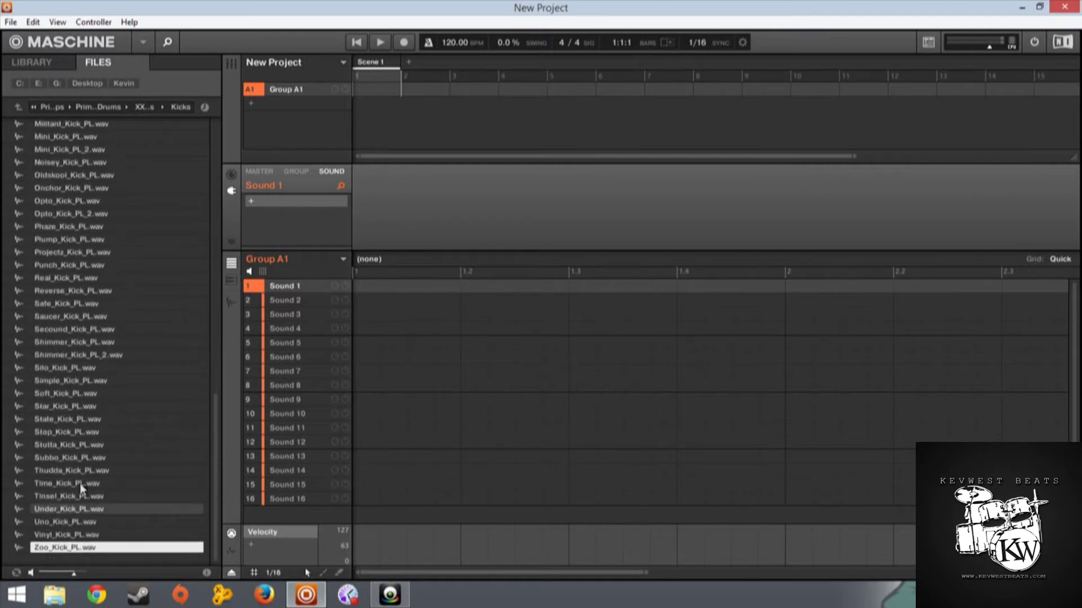
{"action": "scroll", "coordinate": [127, 276], "scroll_direction": "up", "scroll_amount": 8}
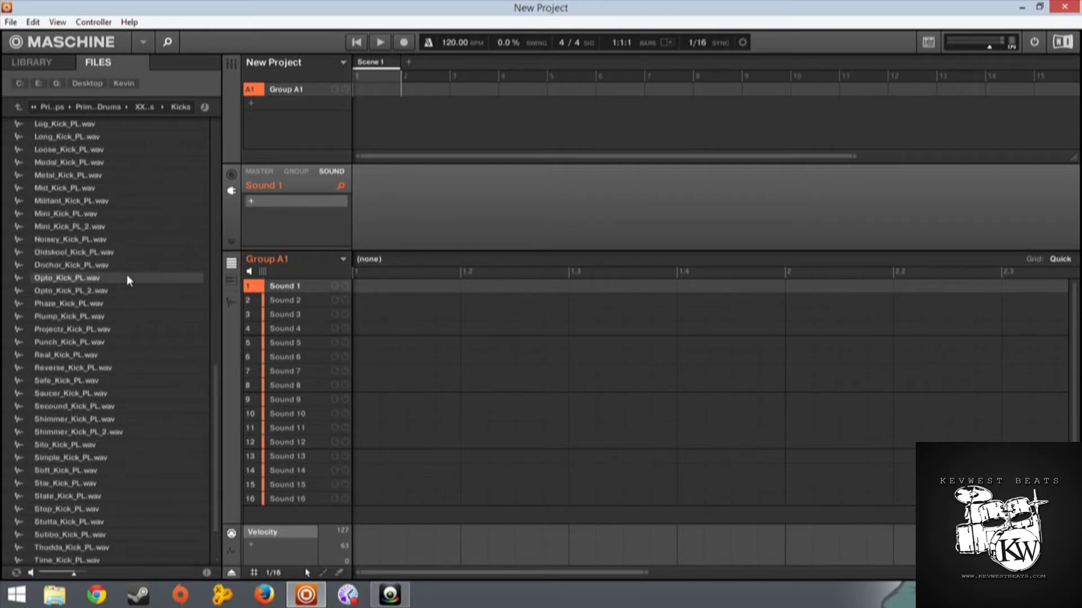
{"action": "scroll", "coordinate": [126, 276], "scroll_direction": "up", "scroll_amount": 20}
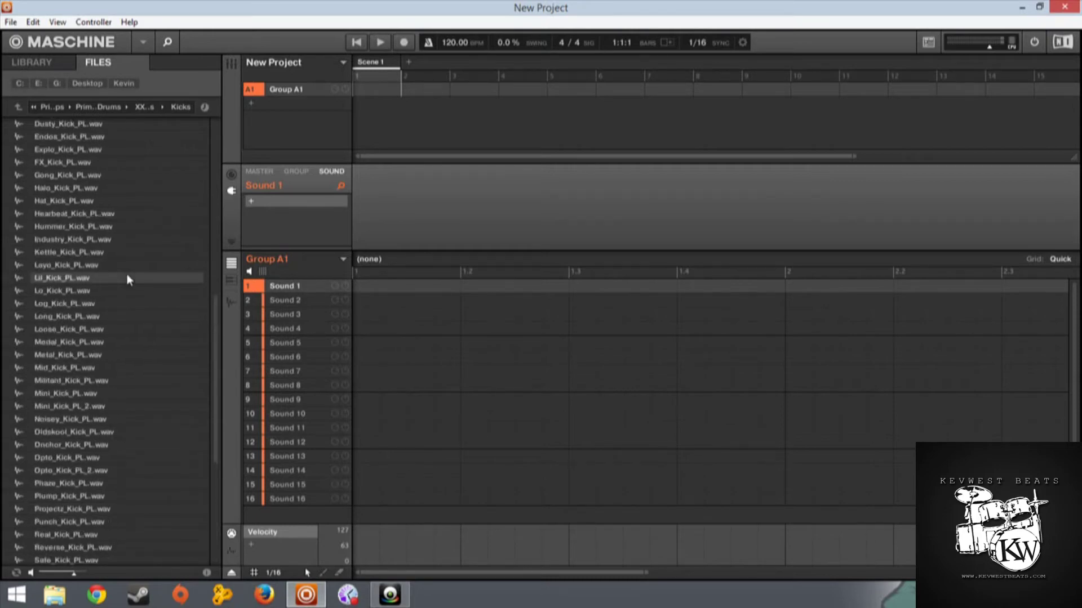
{"action": "left_click", "coordinate": [21, 111]}
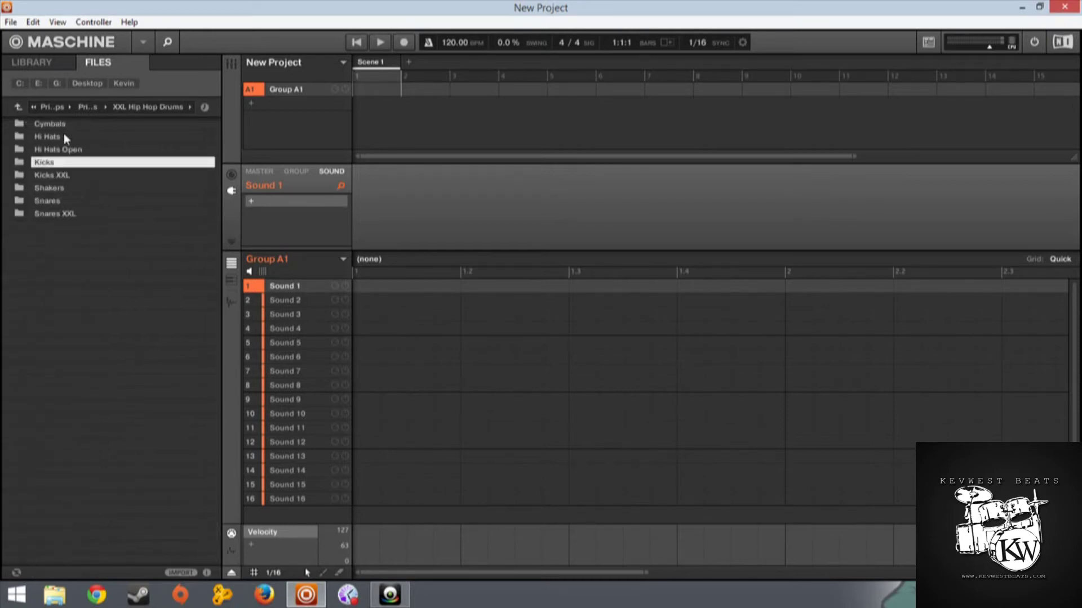
{"action": "double_click", "coordinate": [70, 172]}
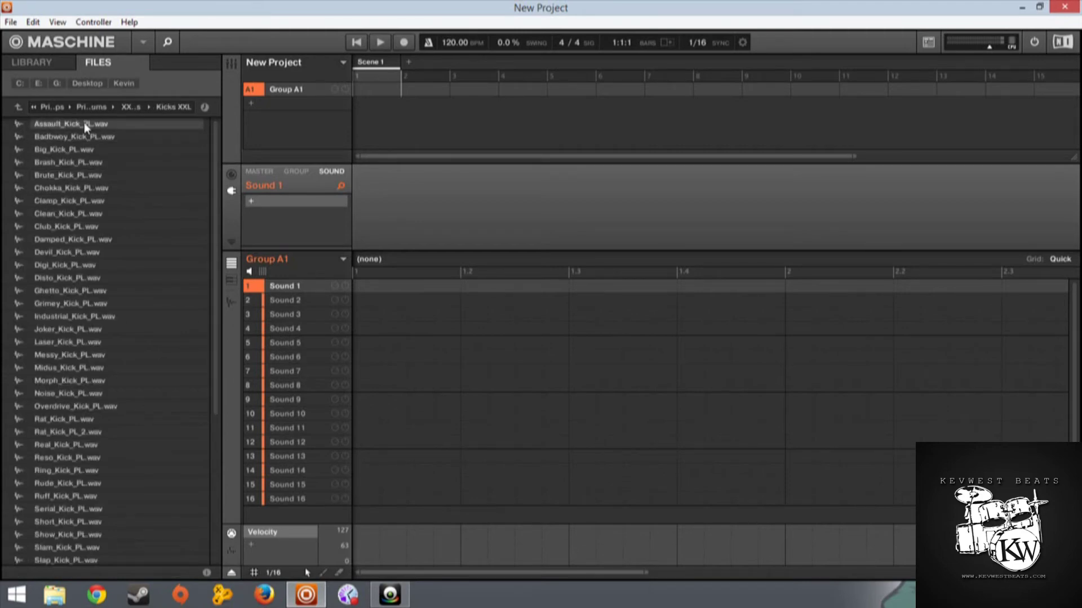
Preview the Kicks XXL samples from Assault_Kick_PL through Squashed_Kick.
{"action": "left_click", "coordinate": [83, 123]}
{"action": "left_click", "coordinate": [74, 151]}
{"action": "left_click", "coordinate": [73, 216]}
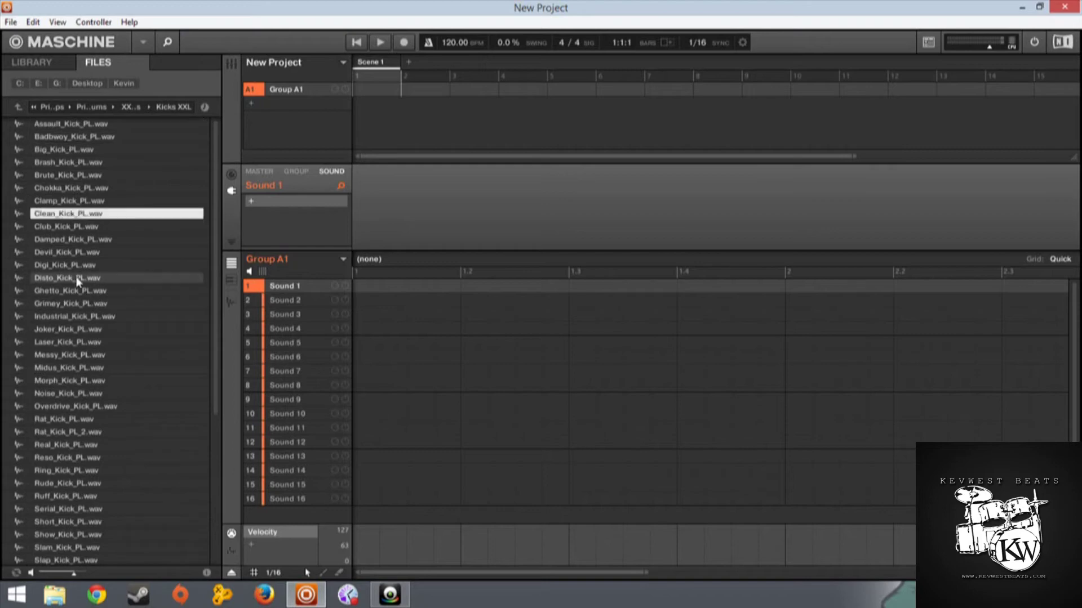
{"action": "left_click", "coordinate": [79, 279]}
{"action": "left_click", "coordinate": [79, 331]}
{"action": "left_click", "coordinate": [83, 394]}
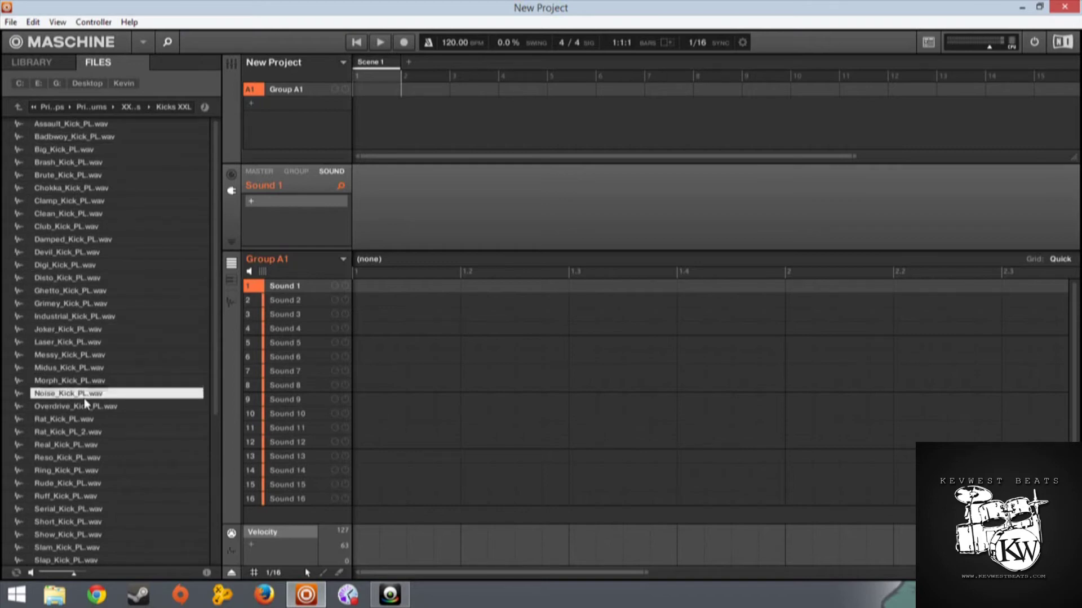
{"action": "left_click", "coordinate": [83, 445]}
{"action": "left_click", "coordinate": [85, 497]}
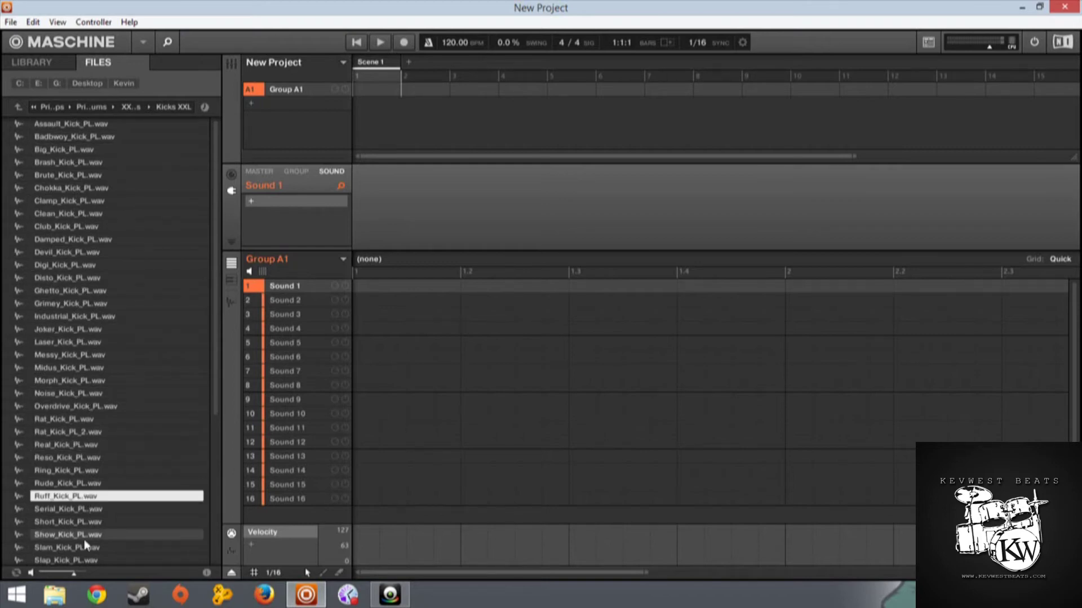
{"action": "left_click", "coordinate": [89, 535]}
{"action": "scroll", "coordinate": [90, 538], "scroll_direction": "down", "scroll_amount": 1}
{"action": "left_click", "coordinate": [90, 535]}
{"action": "left_click", "coordinate": [102, 560]}
{"action": "scroll", "coordinate": [104, 559], "scroll_direction": "down", "scroll_amount": 2}
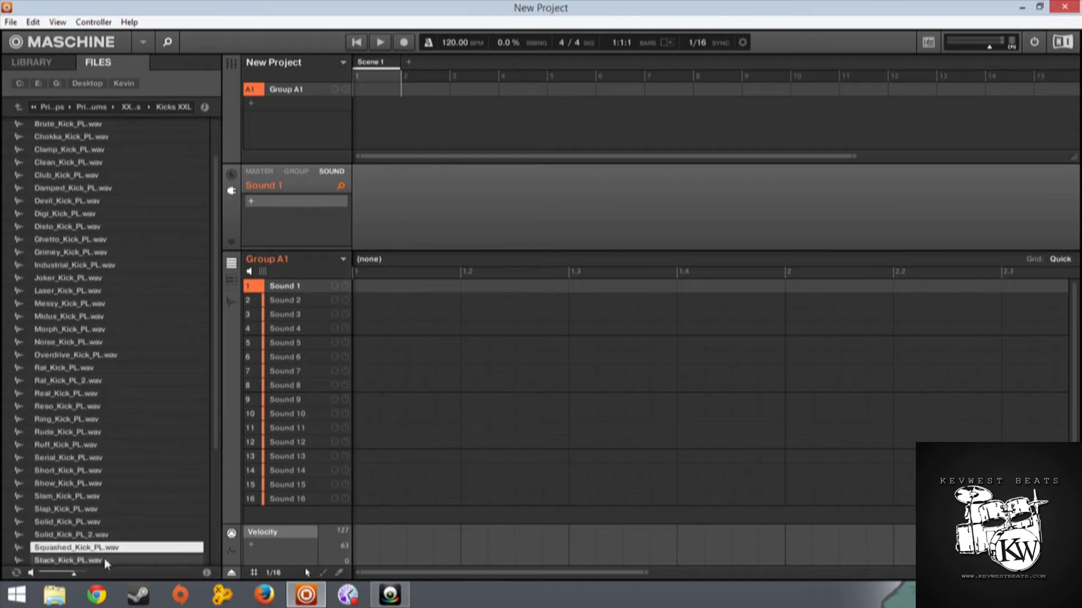
Preview Stomp, Stop, Stunt, Tazer, Thunda, Yard, Overdrive, Reso, Midus and Joker kicks, then go back up.
{"action": "left_click", "coordinate": [103, 535]}
{"action": "left_click", "coordinate": [103, 548]}
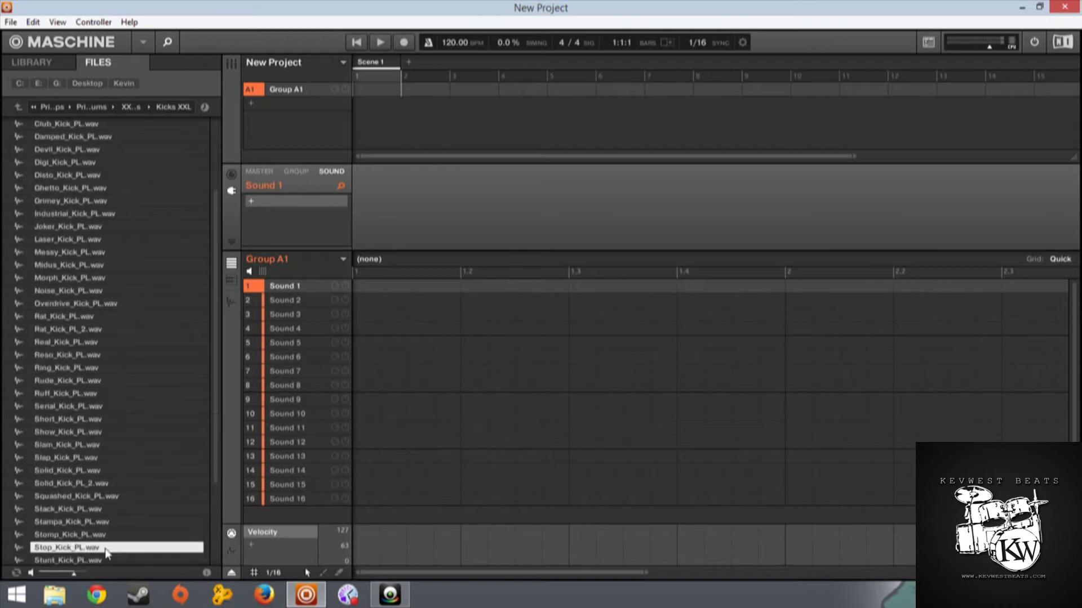
{"action": "left_click", "coordinate": [107, 561]}
{"action": "scroll", "coordinate": [108, 558], "scroll_direction": "down", "scroll_amount": 1}
{"action": "scroll", "coordinate": [108, 552], "scroll_direction": "down", "scroll_amount": 2}
{"action": "left_click", "coordinate": [107, 548]}
{"action": "left_click", "coordinate": [107, 561]}
{"action": "left_click", "coordinate": [88, 476]}
{"action": "scroll", "coordinate": [90, 479], "scroll_direction": "down", "scroll_amount": 2}
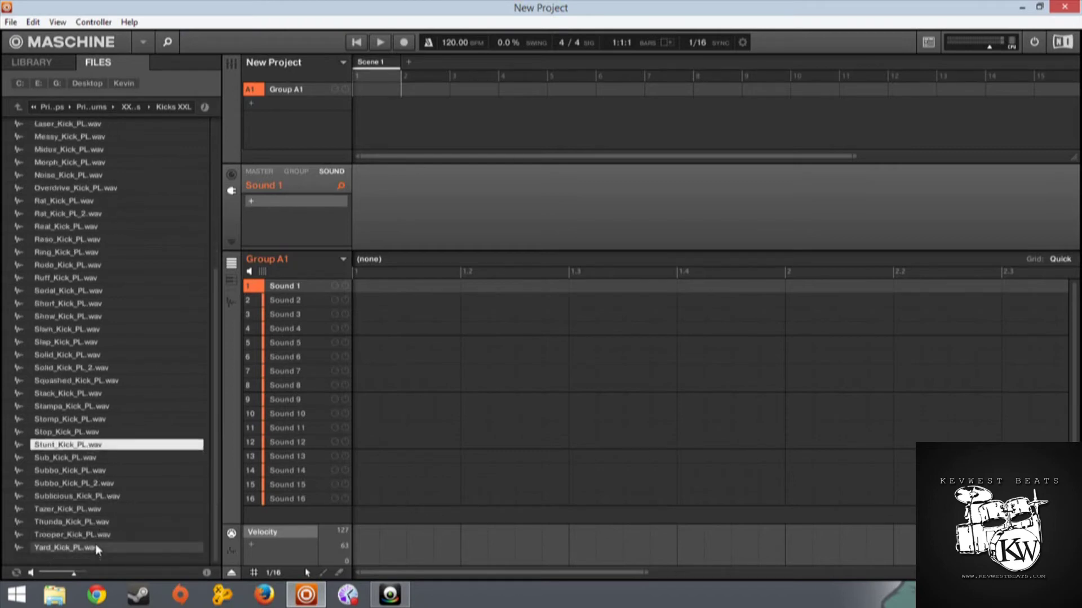
{"action": "left_click", "coordinate": [95, 546]}
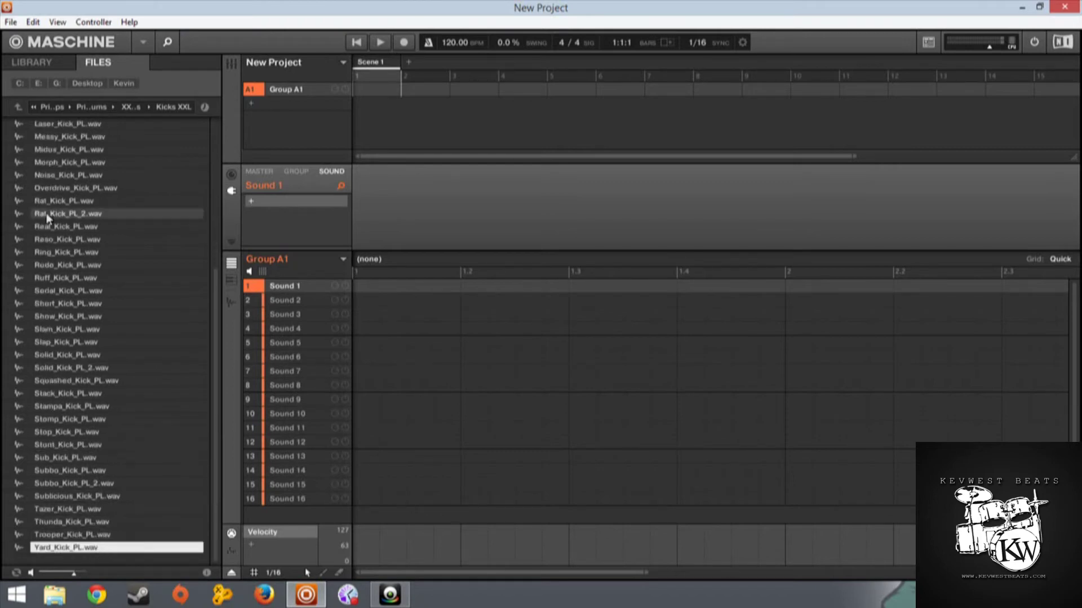
{"action": "left_click", "coordinate": [63, 186]}
{"action": "left_click", "coordinate": [73, 239]}
{"action": "left_click", "coordinate": [73, 155]}
{"action": "scroll", "coordinate": [73, 154], "scroll_direction": "up", "scroll_amount": 1}
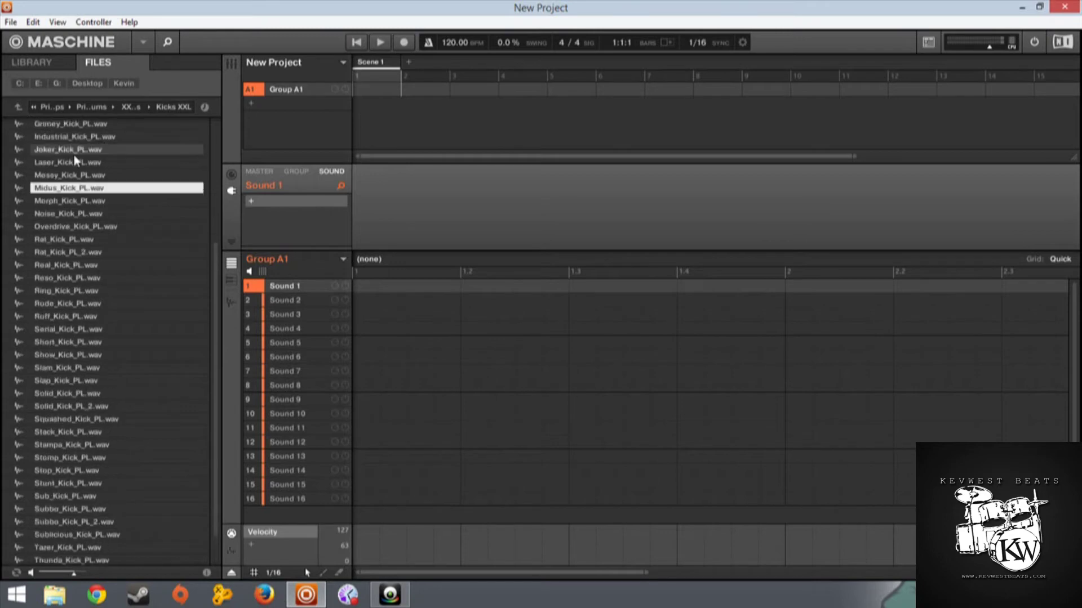
{"action": "left_click", "coordinate": [74, 154]}
{"action": "left_click", "coordinate": [20, 106]}
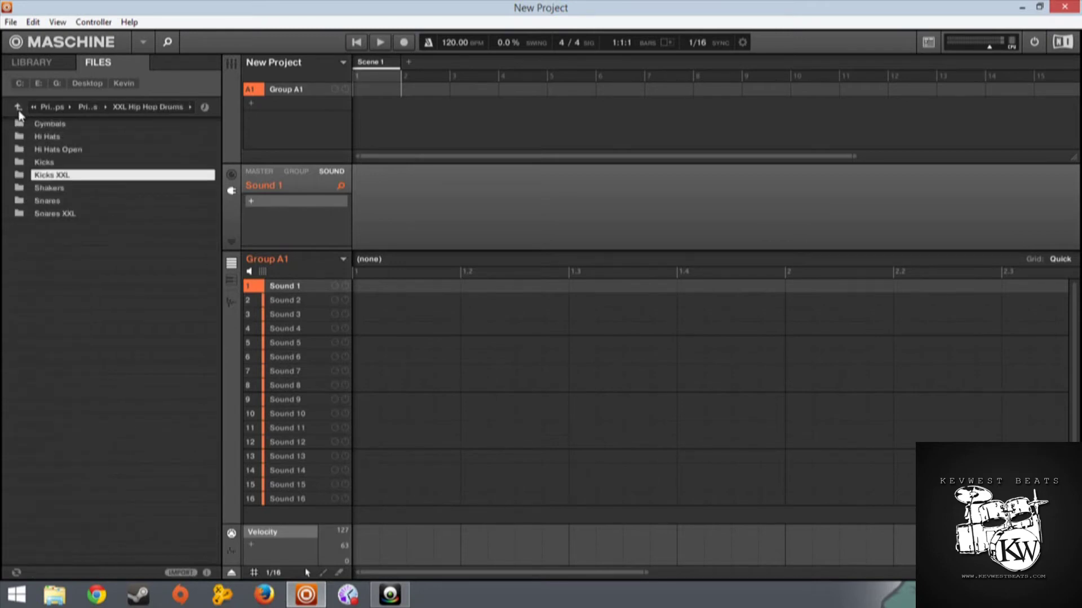
Open the Snares folder and preview Aco_Snare through Metal_Snare.
{"action": "double_click", "coordinate": [61, 201]}
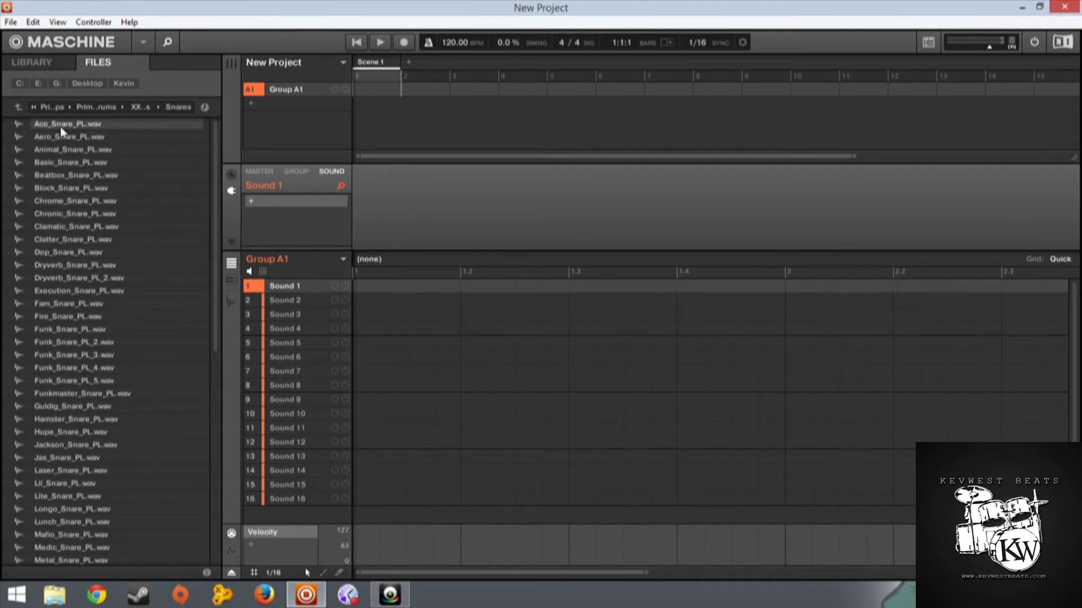
{"action": "left_click", "coordinate": [60, 127]}
{"action": "left_click", "coordinate": [59, 201]}
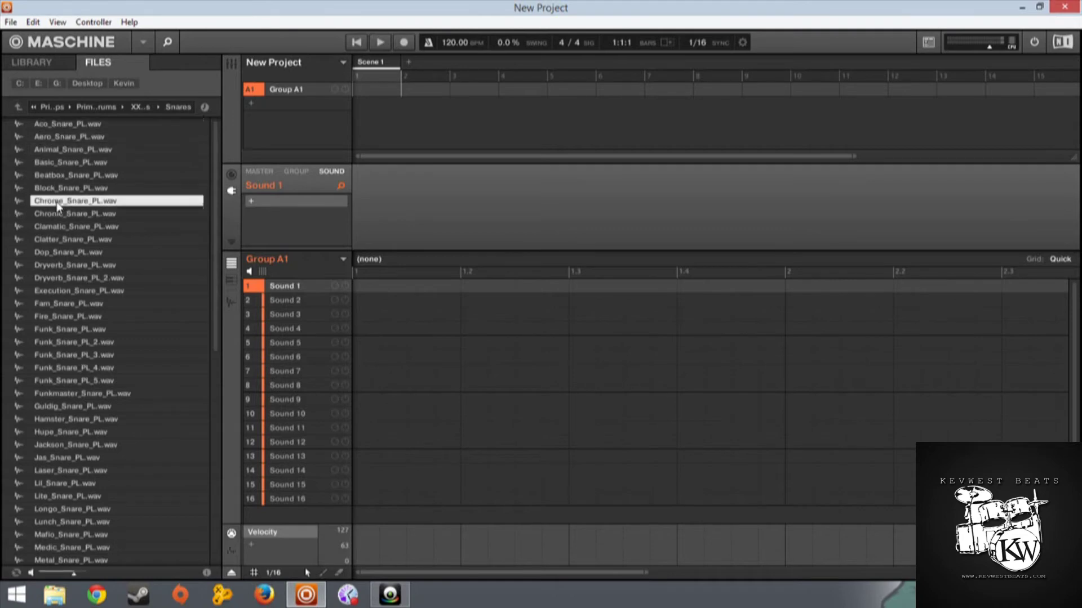
{"action": "left_click", "coordinate": [61, 277]}
{"action": "left_click", "coordinate": [66, 253]}
{"action": "left_click", "coordinate": [67, 266]}
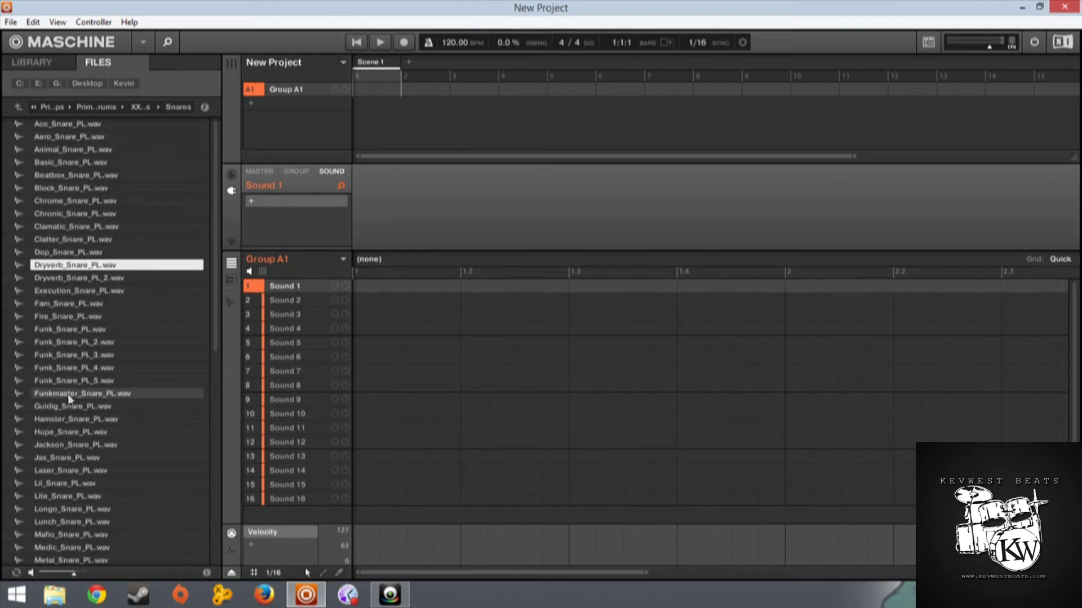
{"action": "left_click", "coordinate": [67, 393]}
{"action": "left_click", "coordinate": [71, 356]}
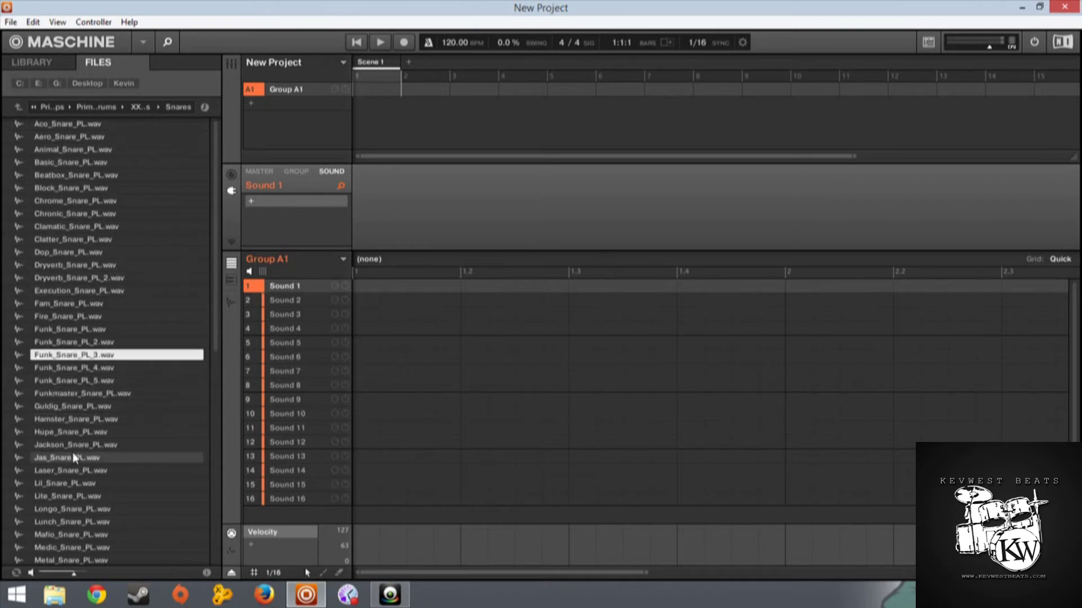
{"action": "left_click", "coordinate": [77, 443]}
{"action": "left_click", "coordinate": [73, 470]}
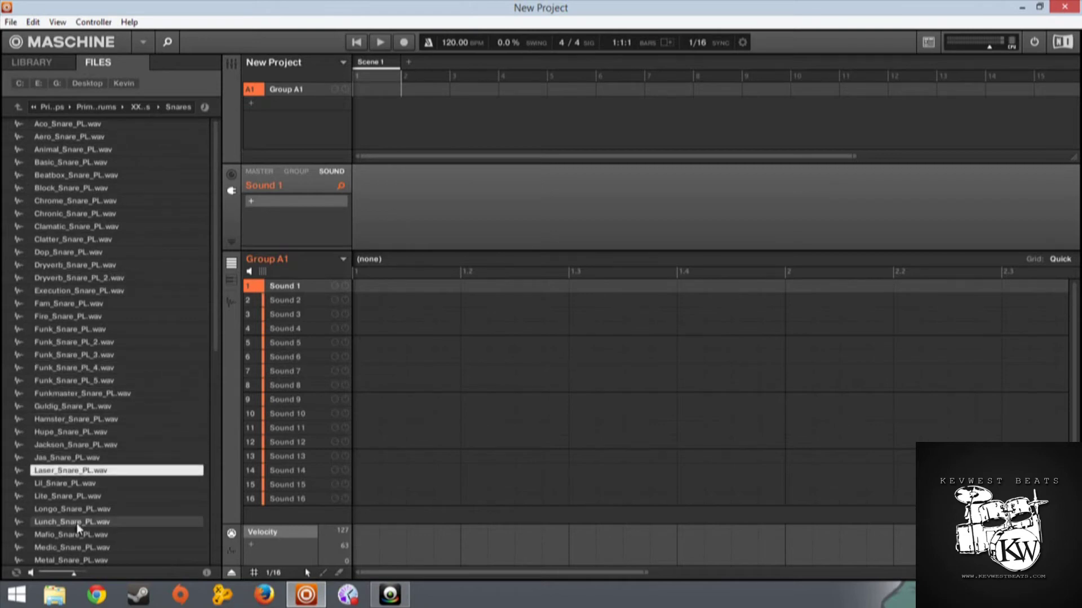
{"action": "left_click", "coordinate": [73, 509]}
{"action": "left_click", "coordinate": [81, 549]}
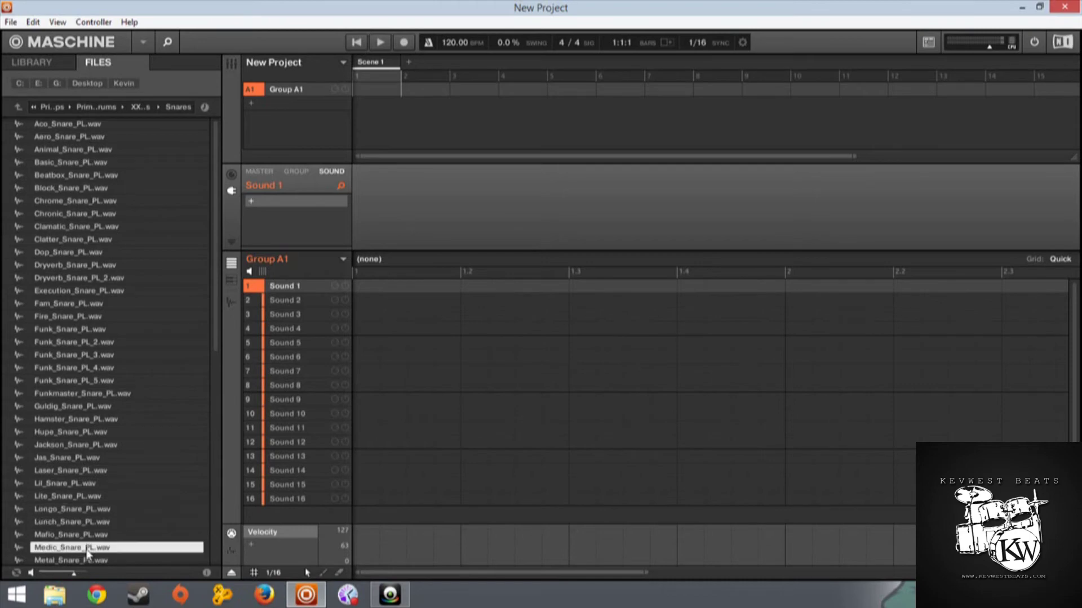
{"action": "left_click", "coordinate": [89, 557]}
Preview the later snares, from Pre_Snare through Wessen_Snare.
{"action": "scroll", "coordinate": [87, 535], "scroll_direction": "down", "scroll_amount": 5}
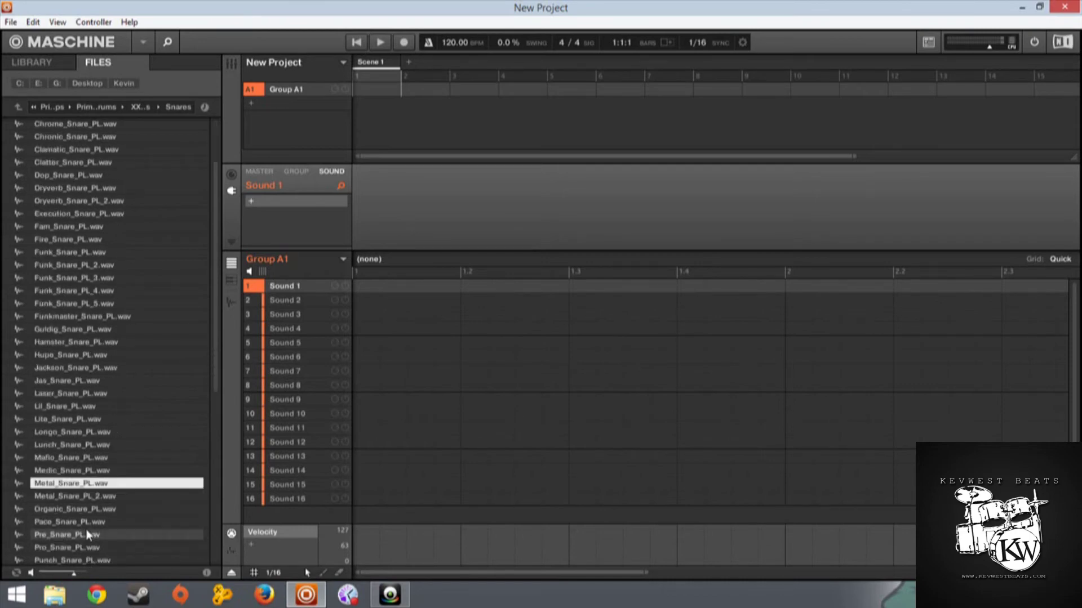
{"action": "left_click", "coordinate": [86, 532]}
{"action": "left_click", "coordinate": [85, 509]}
{"action": "left_click", "coordinate": [88, 549]}
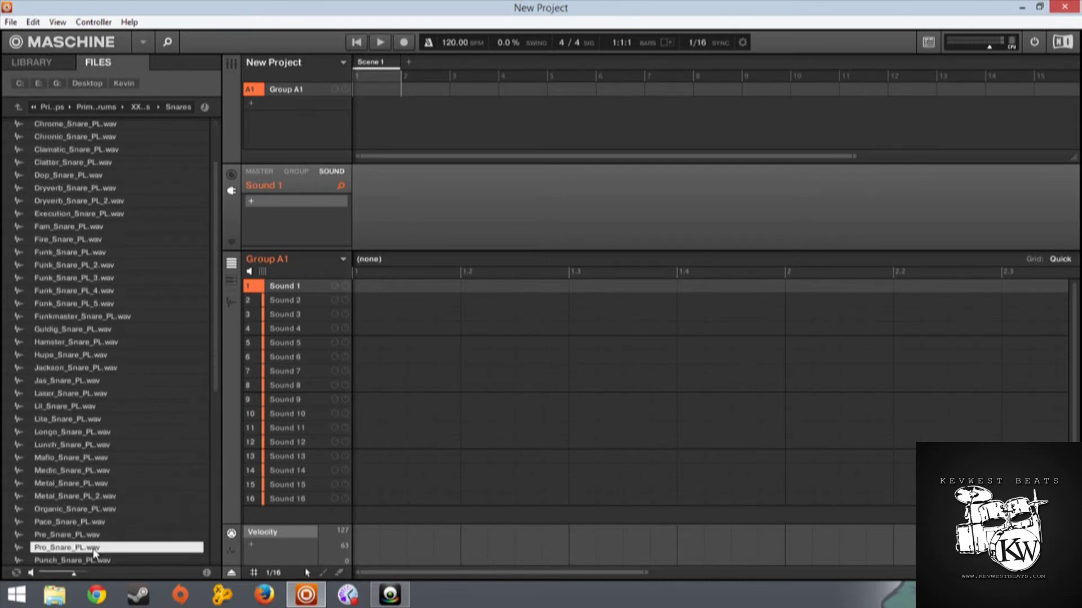
{"action": "scroll", "coordinate": [93, 549], "scroll_direction": "down", "scroll_amount": 3}
{"action": "left_click", "coordinate": [95, 550]}
{"action": "left_click", "coordinate": [93, 533]}
{"action": "scroll", "coordinate": [94, 529], "scroll_direction": "down", "scroll_amount": 3}
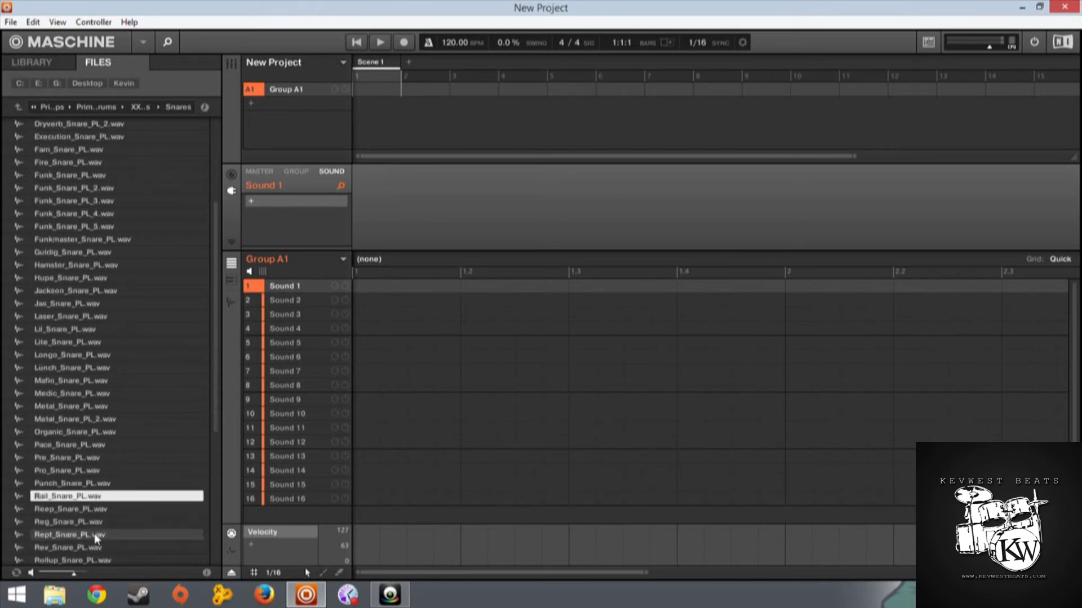
{"action": "left_click", "coordinate": [93, 533]}
{"action": "left_click", "coordinate": [97, 552]}
{"action": "left_click", "coordinate": [100, 558]}
{"action": "scroll", "coordinate": [101, 549], "scroll_direction": "down", "scroll_amount": 5}
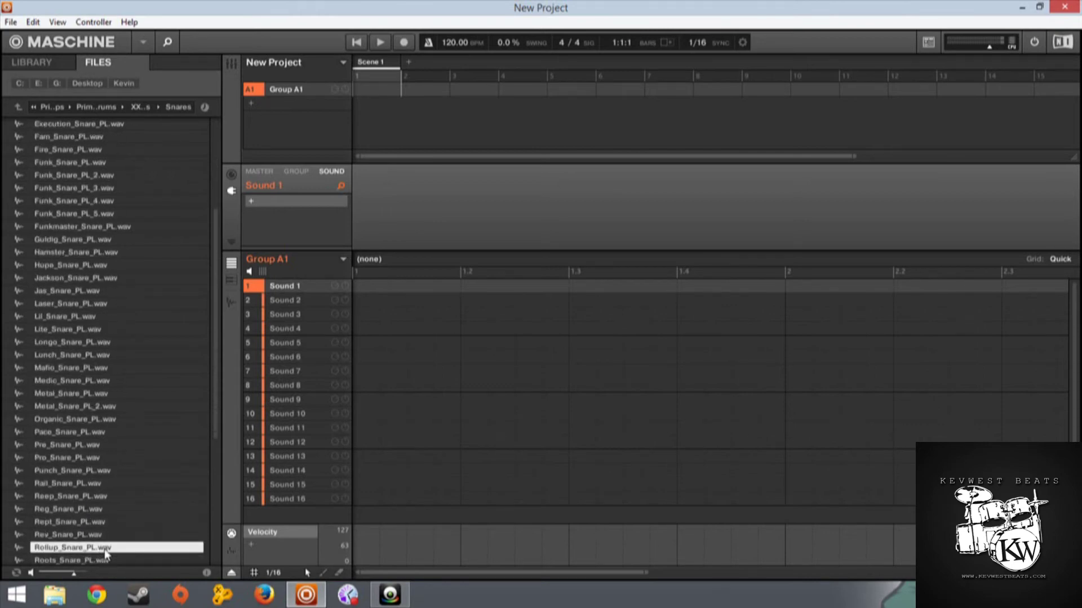
{"action": "key", "text": "Down"}
{"action": "key", "text": "Down"}
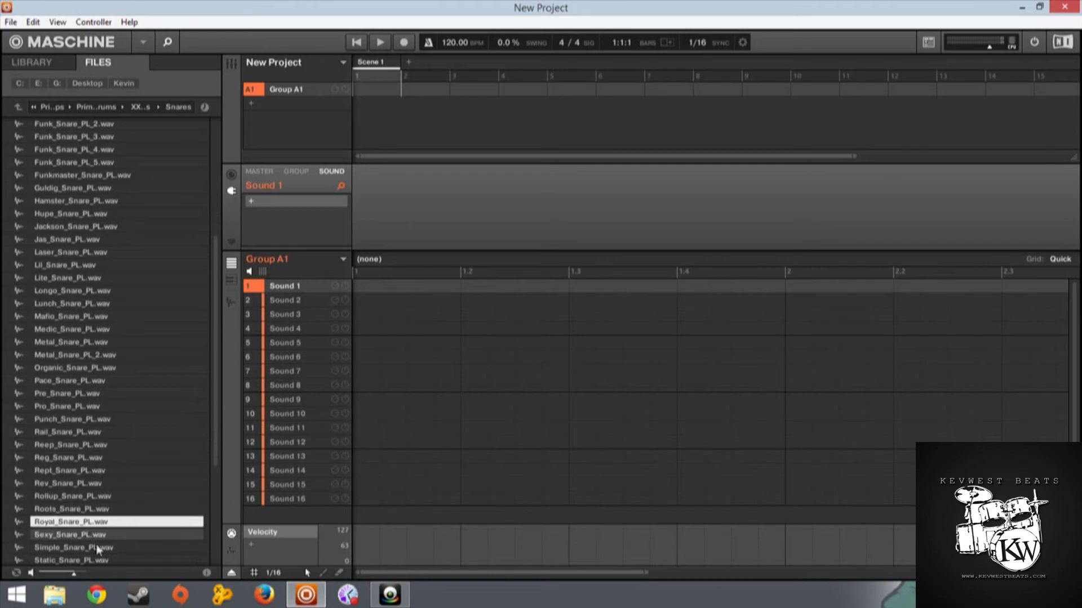
{"action": "scroll", "coordinate": [103, 528], "scroll_direction": "down", "scroll_amount": 5}
{"action": "left_click", "coordinate": [98, 523]}
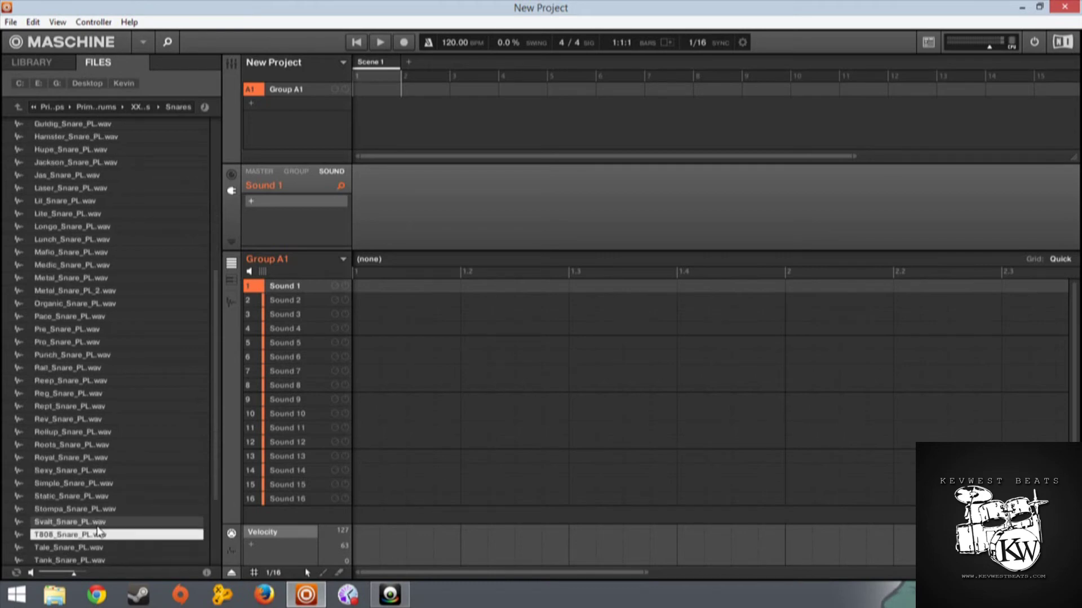
{"action": "left_click", "coordinate": [94, 535]}
{"action": "left_click", "coordinate": [95, 548]}
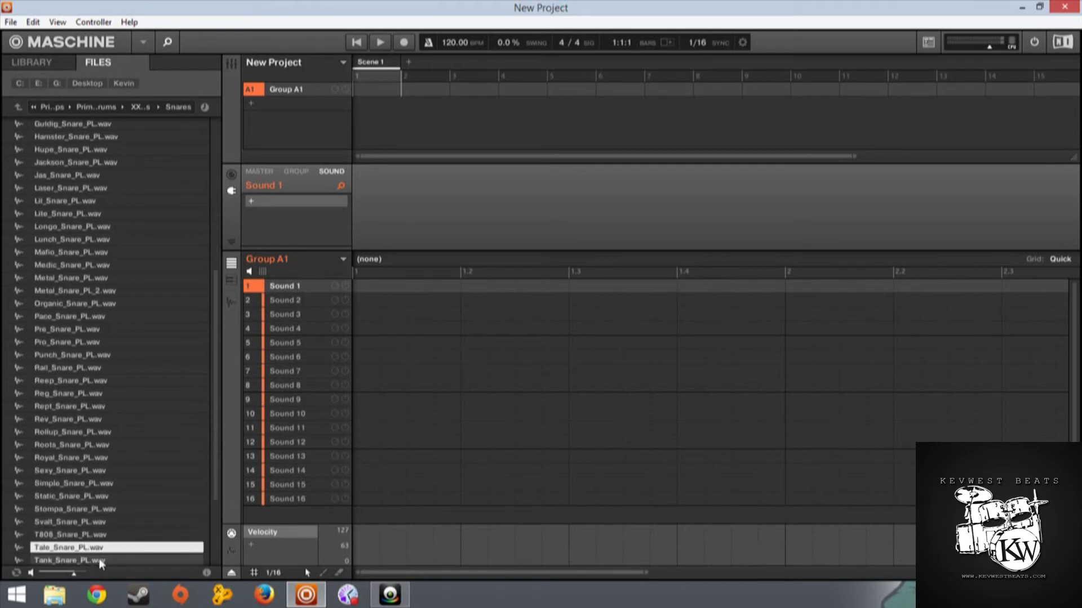
{"action": "scroll", "coordinate": [101, 564], "scroll_direction": "down", "scroll_amount": 6}
{"action": "key", "text": "Down"}
{"action": "key", "text": "Down"}
{"action": "key", "text": "Down"}
{"action": "key", "text": "Down"}
{"action": "key", "text": "Down"}
{"action": "key", "text": "Down"}
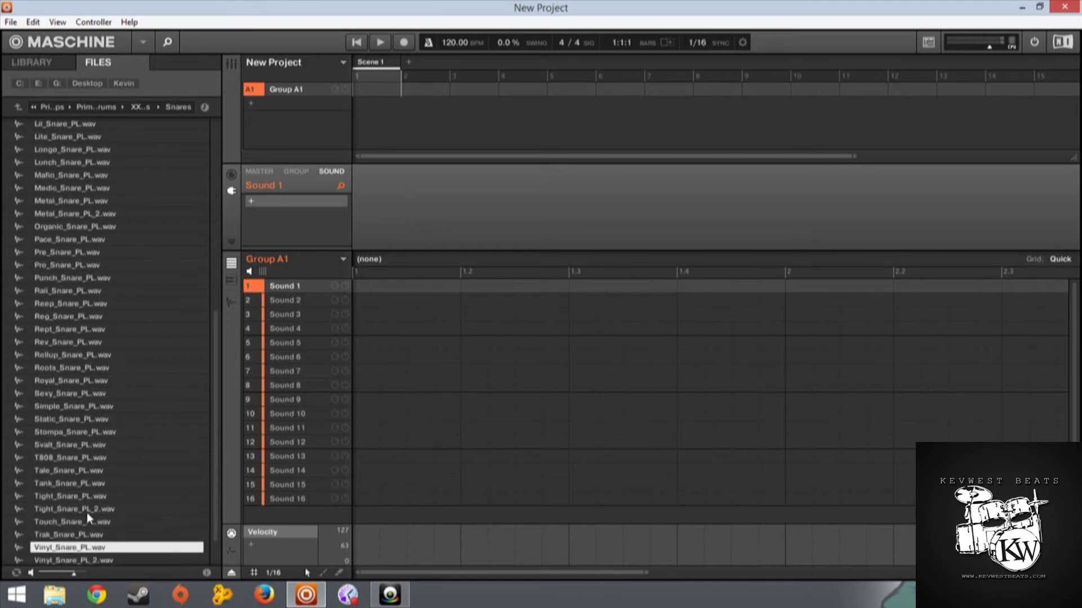
{"action": "left_click", "coordinate": [86, 511]}
{"action": "left_click", "coordinate": [87, 535]}
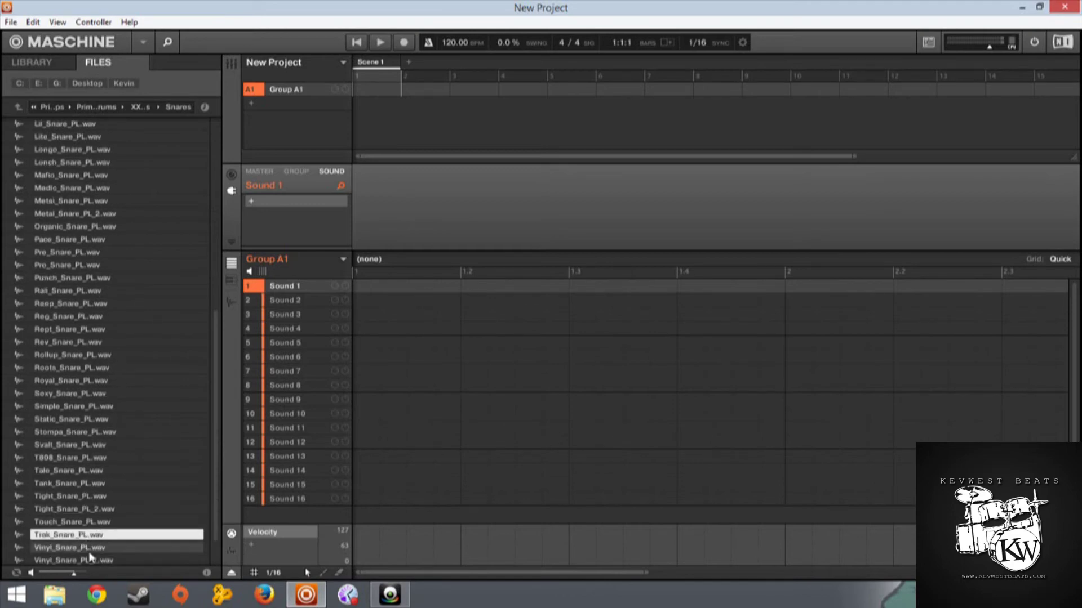
{"action": "scroll", "coordinate": [89, 553], "scroll_direction": "down", "scroll_amount": 3}
{"action": "left_click", "coordinate": [90, 550]}
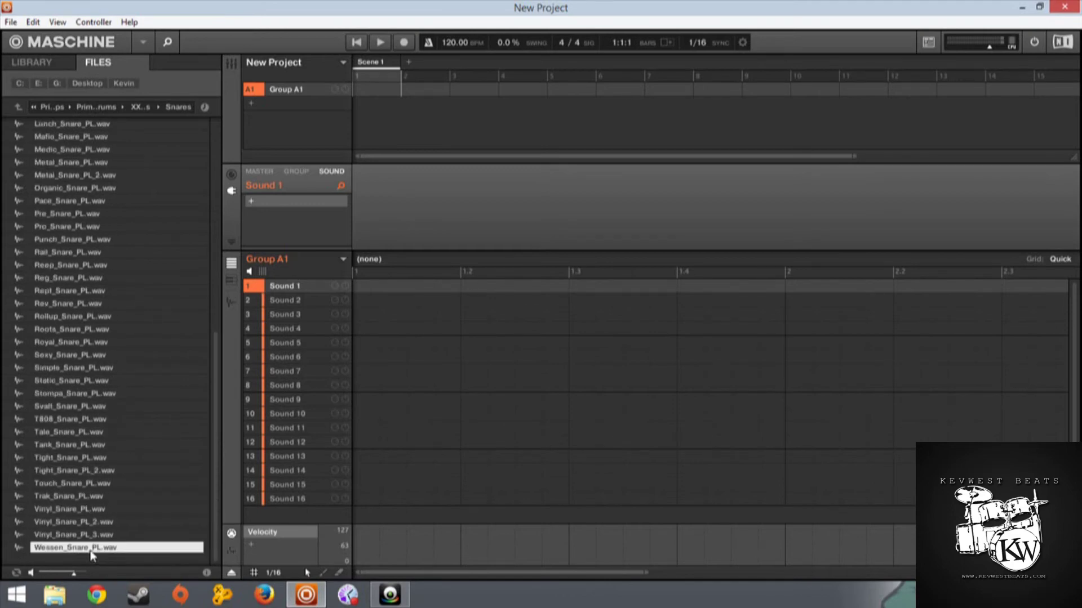
Load Rept_Snare_PL into Sound 1, recheck a few snares, and return to the pack folders.
{"action": "left_click", "coordinate": [81, 317]}
{"action": "left_click", "coordinate": [85, 291]}
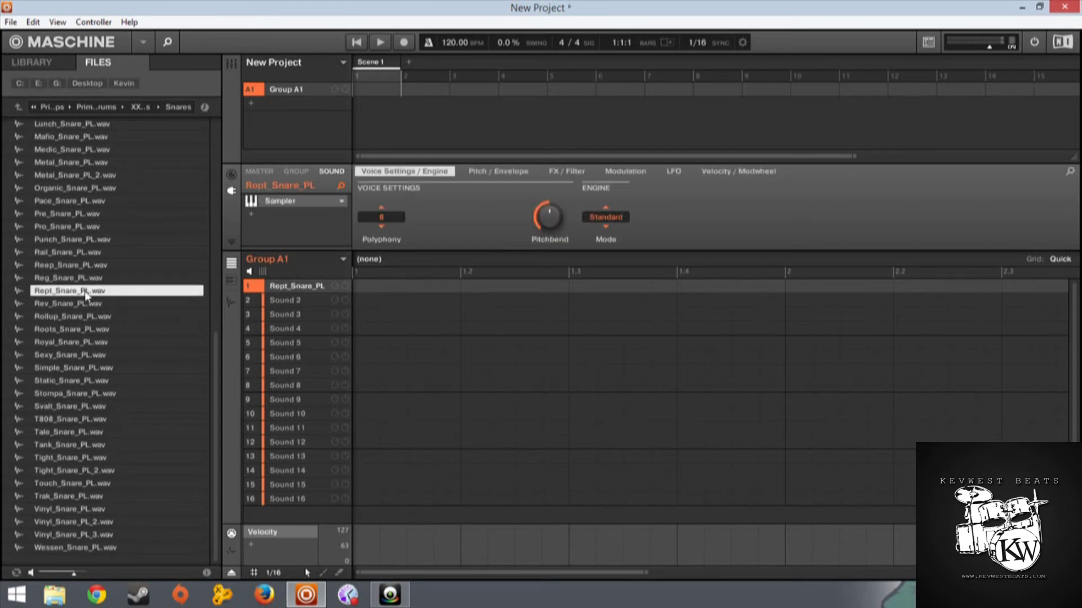
{"action": "left_click", "coordinate": [80, 241]}
{"action": "left_click", "coordinate": [75, 175]}
{"action": "left_click", "coordinate": [73, 226]}
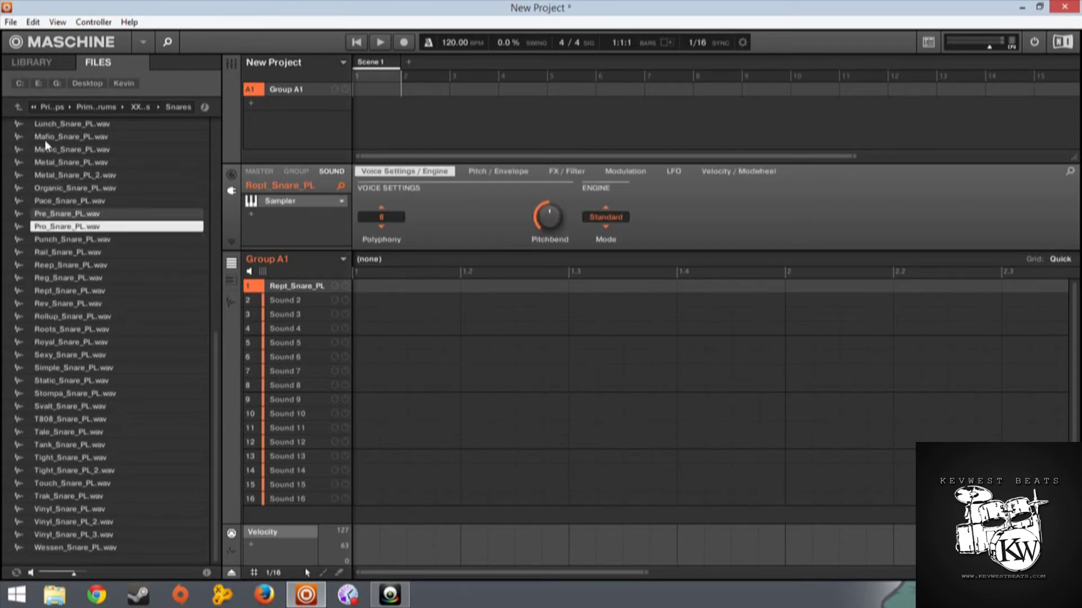
{"action": "left_click", "coordinate": [19, 104]}
Open Snares XXL and preview Alley, Bath, Disco 3, Fall, Industro, Rako and Rudeboy snares.
{"action": "double_click", "coordinate": [62, 214]}
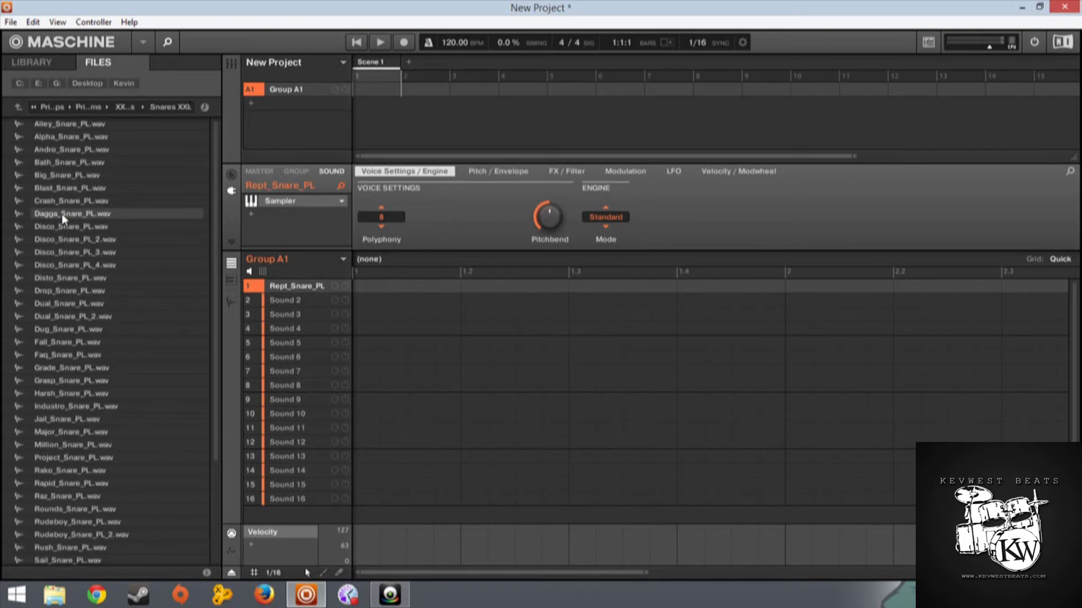
{"action": "left_click", "coordinate": [63, 124]}
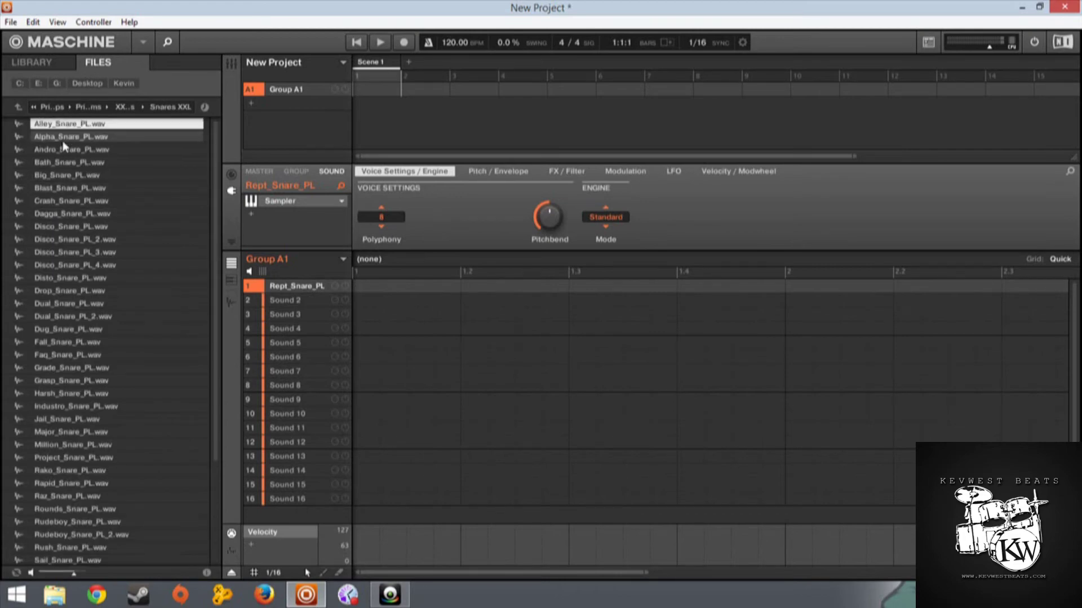
{"action": "left_click", "coordinate": [62, 162]}
{"action": "left_click", "coordinate": [63, 252]}
{"action": "left_click", "coordinate": [66, 342]}
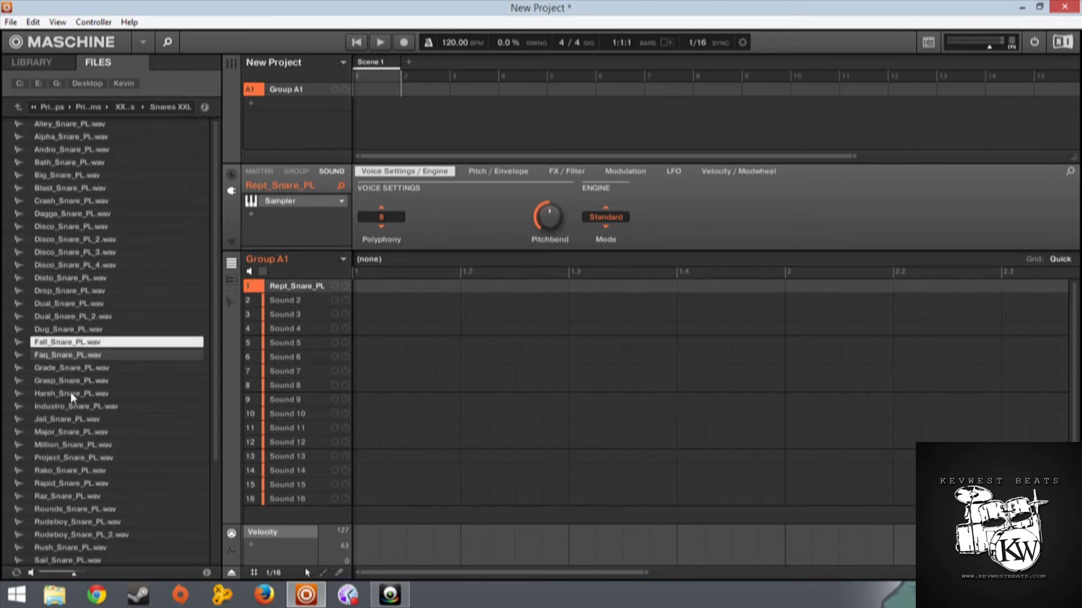
{"action": "left_click", "coordinate": [71, 406]}
{"action": "left_click", "coordinate": [73, 471]}
{"action": "left_click", "coordinate": [81, 522]}
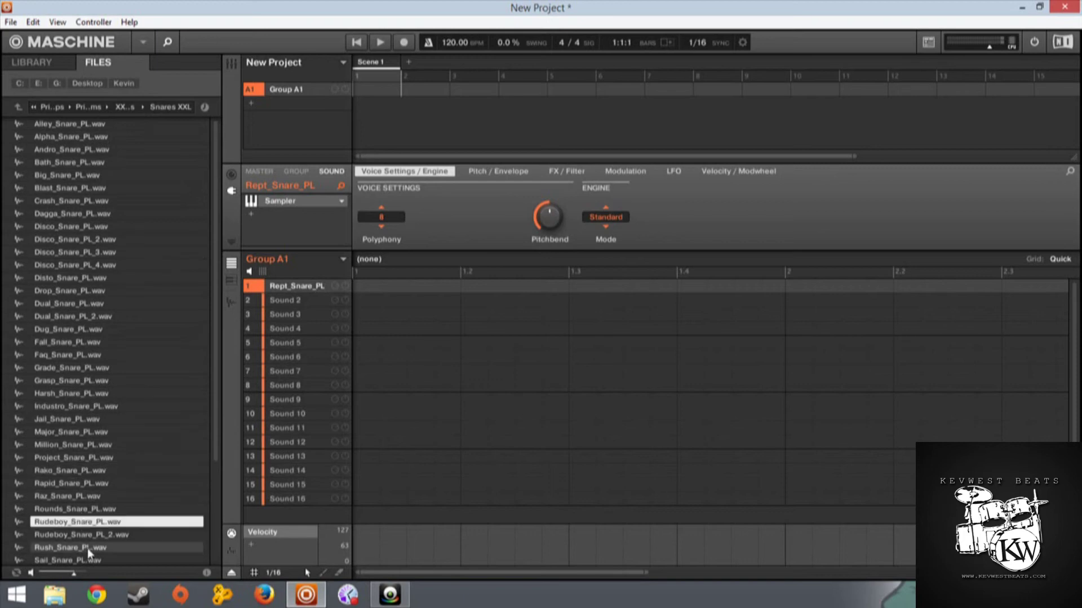
Preview the Rush, Storm and Thunda snares further down, then return to the XXL Hip Hop Drums folders.
{"action": "left_click", "coordinate": [88, 549]}
{"action": "scroll", "coordinate": [89, 550], "scroll_direction": "down", "scroll_amount": 3}
{"action": "left_click", "coordinate": [90, 550]}
{"action": "scroll", "coordinate": [92, 550], "scroll_direction": "down", "scroll_amount": 1}
{"action": "left_click", "coordinate": [93, 550]}
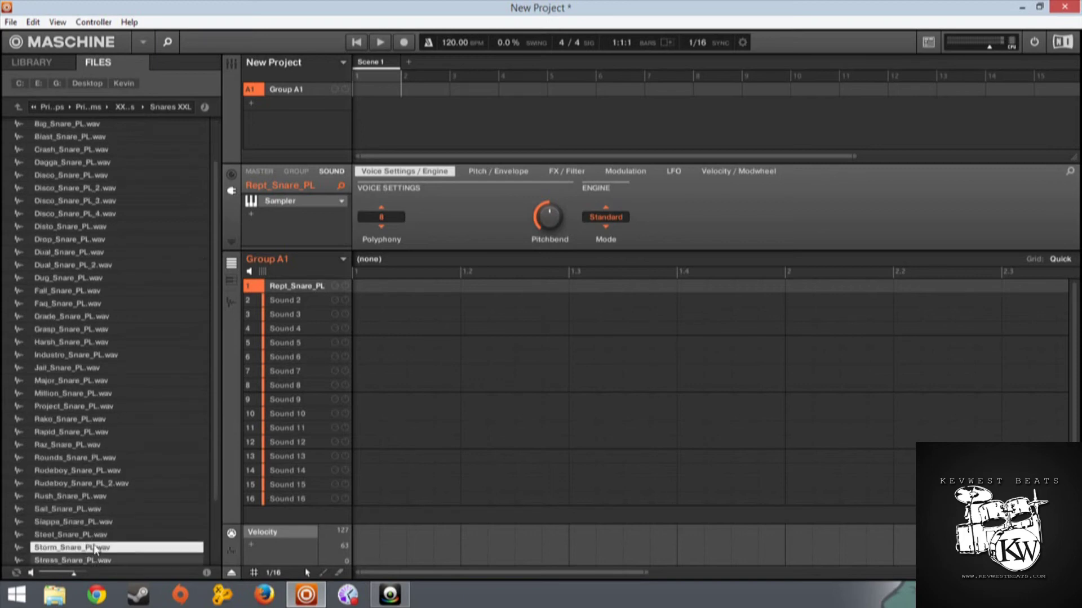
{"action": "scroll", "coordinate": [80, 428], "scroll_direction": "down", "scroll_amount": 3}
{"action": "left_click", "coordinate": [100, 549]}
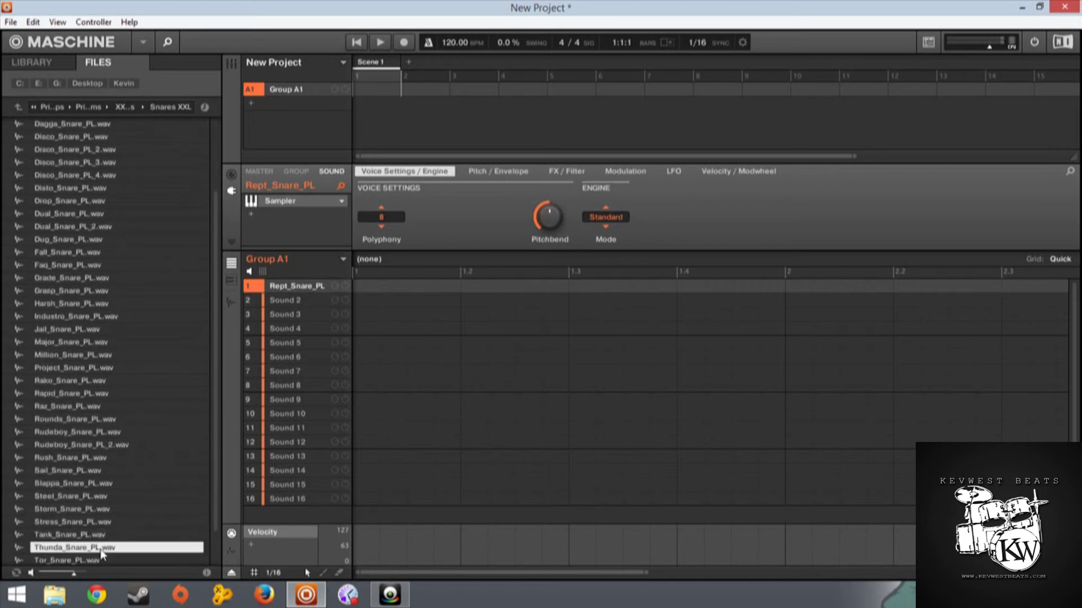
{"action": "left_click", "coordinate": [16, 108]}
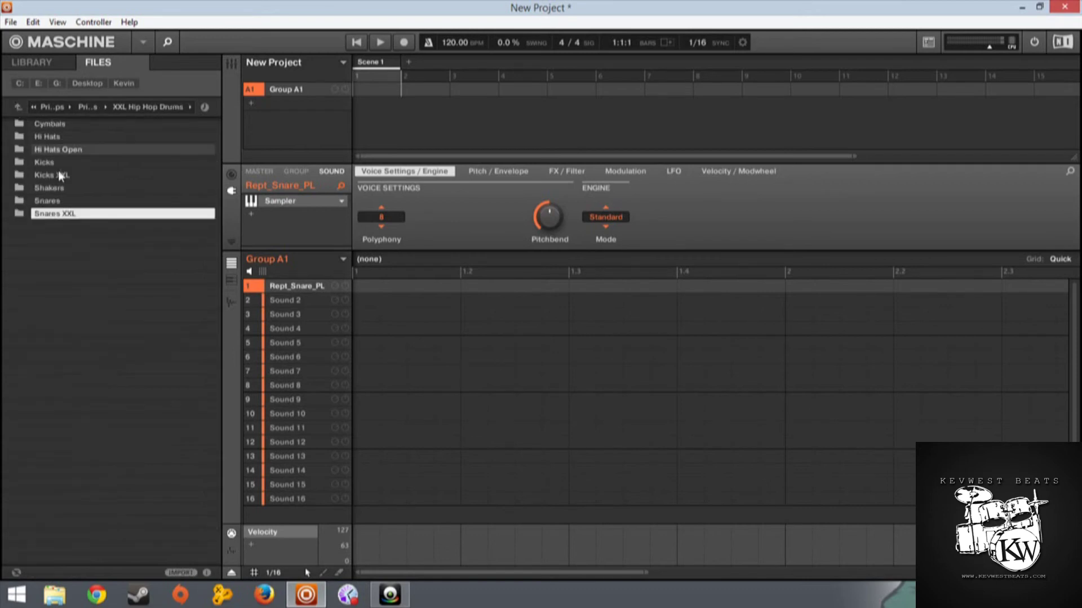
Open Shakers and preview the Mini, Shower, Shuffle 2 and Wood shaker samples.
{"action": "double_click", "coordinate": [63, 189]}
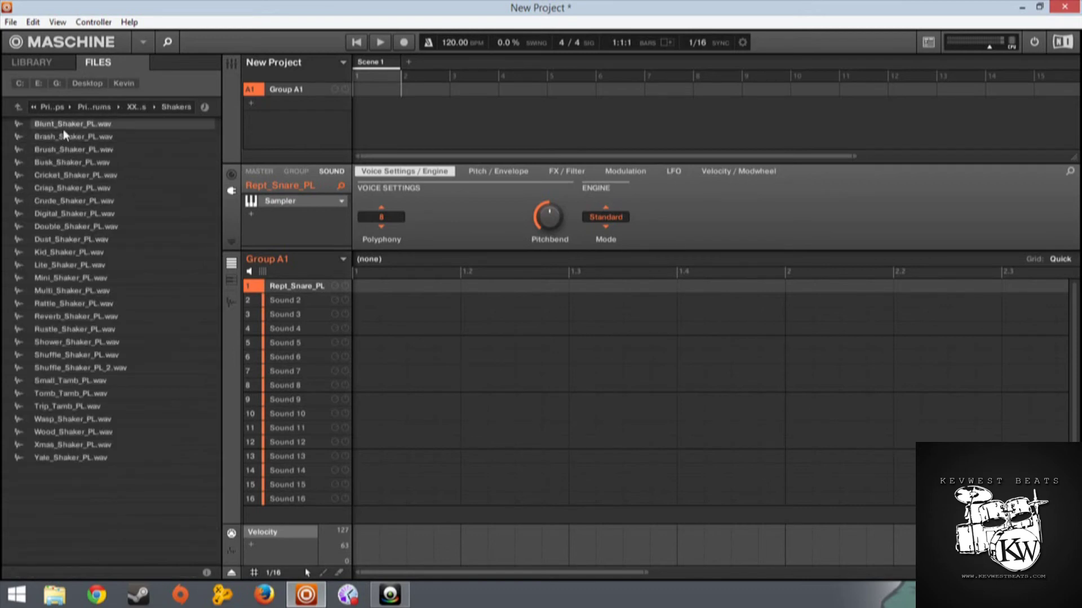
{"action": "key", "text": "Down"}
{"action": "key", "text": "Down"}
{"action": "key", "text": "Down"}
{"action": "key", "text": "Down"}
{"action": "key", "text": "Down"}
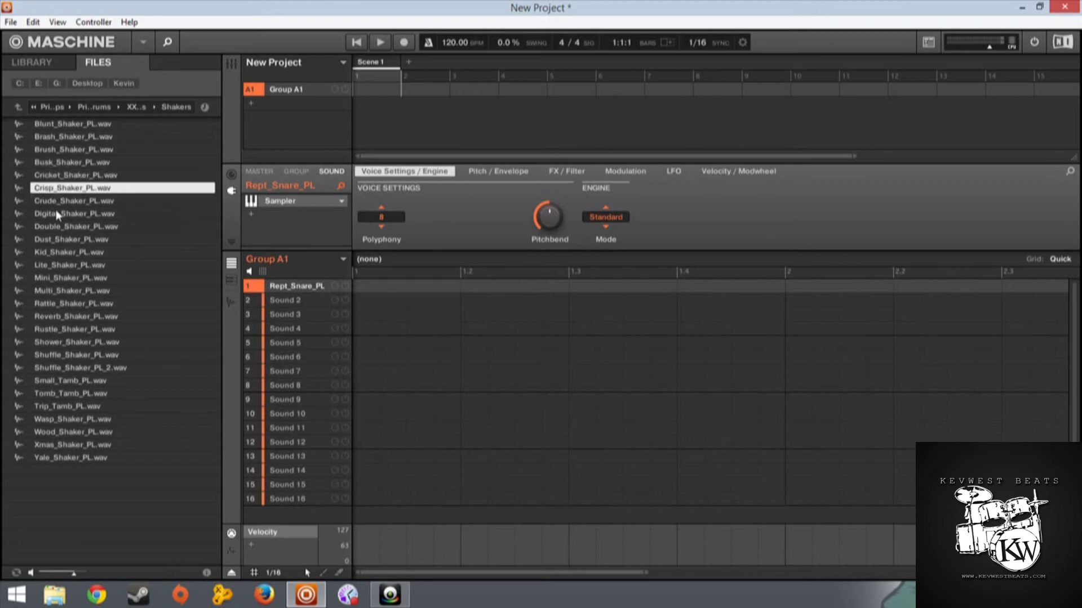
{"action": "left_click", "coordinate": [59, 278]}
{"action": "left_click", "coordinate": [65, 345]}
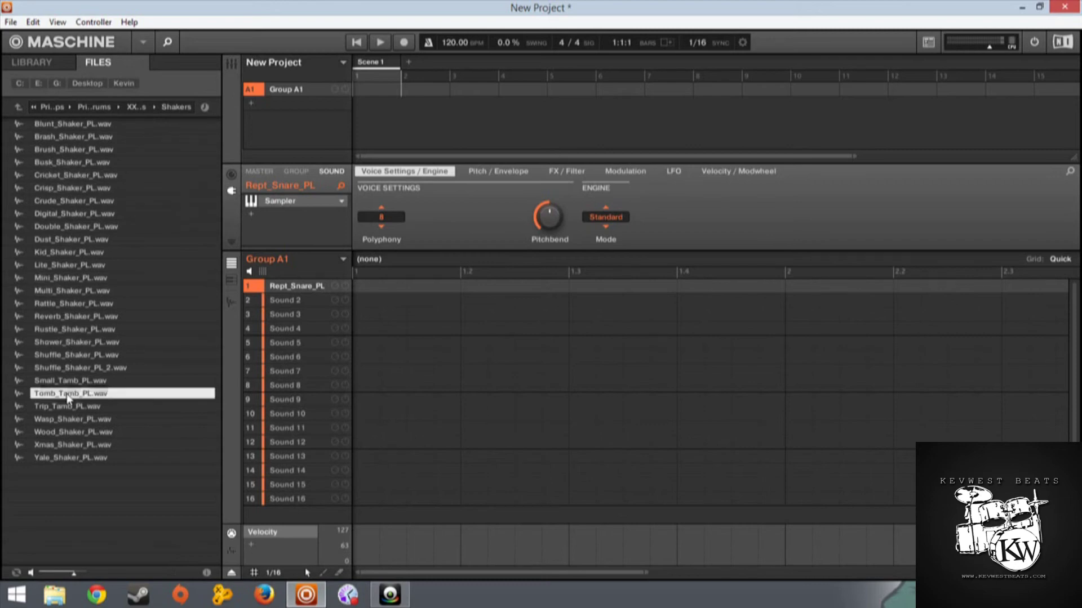
{"action": "left_click", "coordinate": [73, 368]}
{"action": "left_click", "coordinate": [67, 431]}
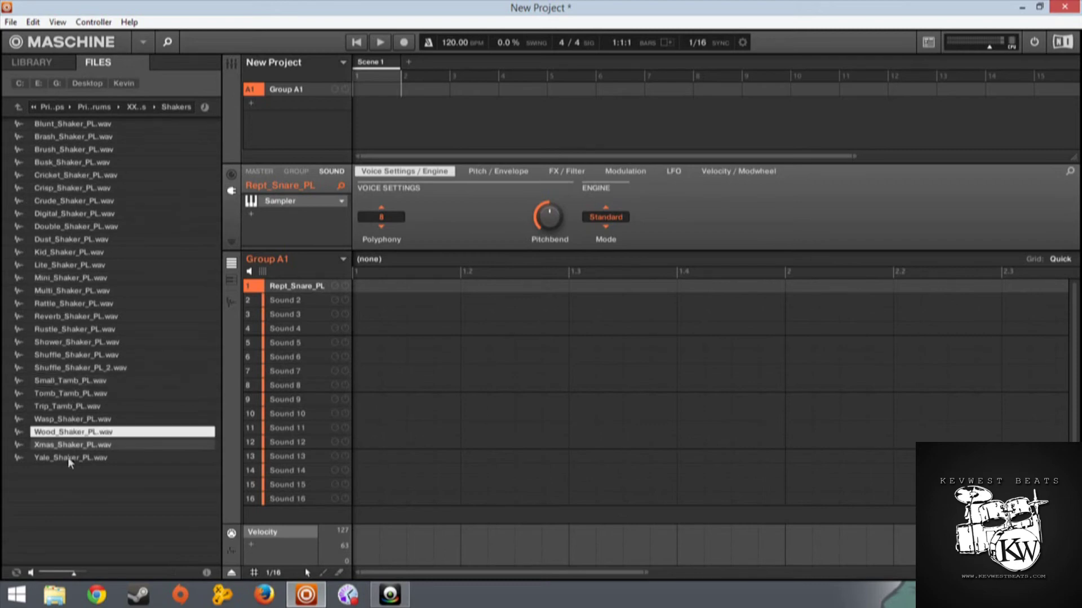
Preview Yale Shaker, Wood Shaker again and Small Tamb, then go up and open Hi Hats Open.
{"action": "left_click", "coordinate": [68, 457]}
{"action": "left_click", "coordinate": [70, 432]}
{"action": "left_click", "coordinate": [71, 381]}
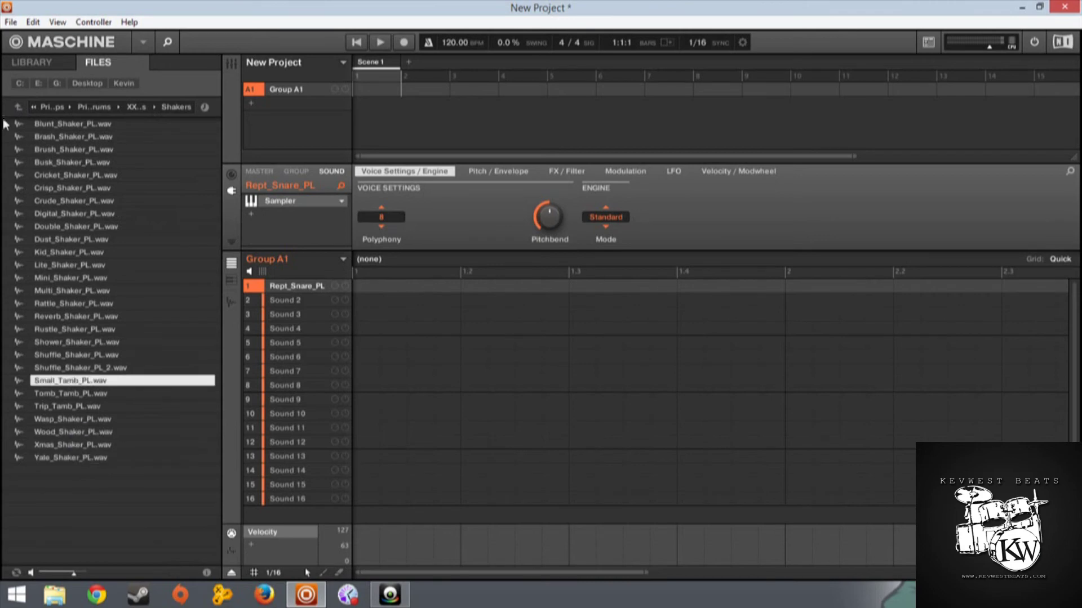
{"action": "left_click", "coordinate": [15, 108]}
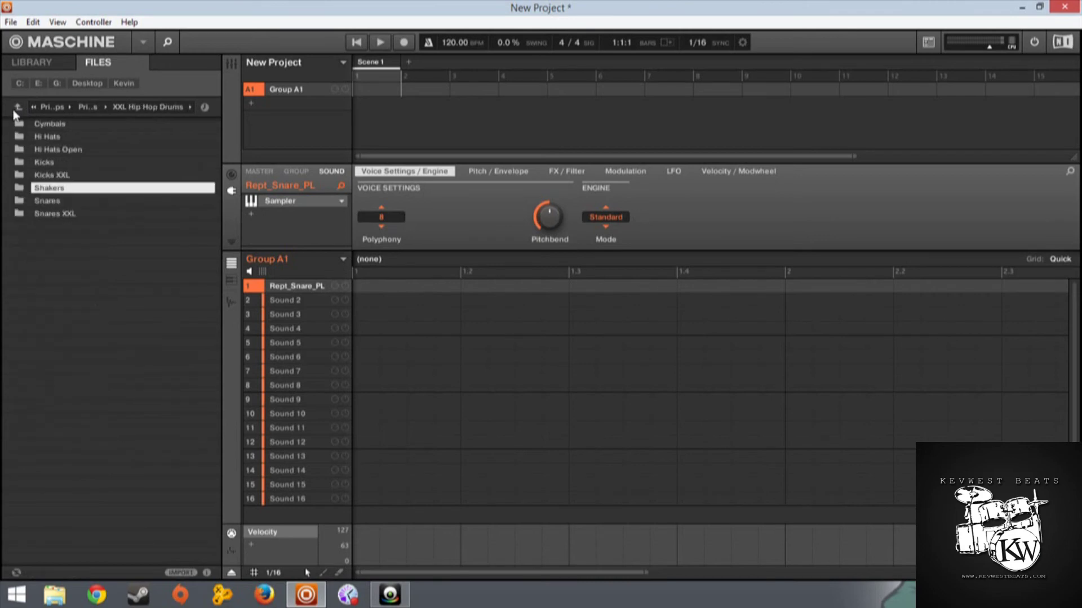
{"action": "double_click", "coordinate": [69, 151]}
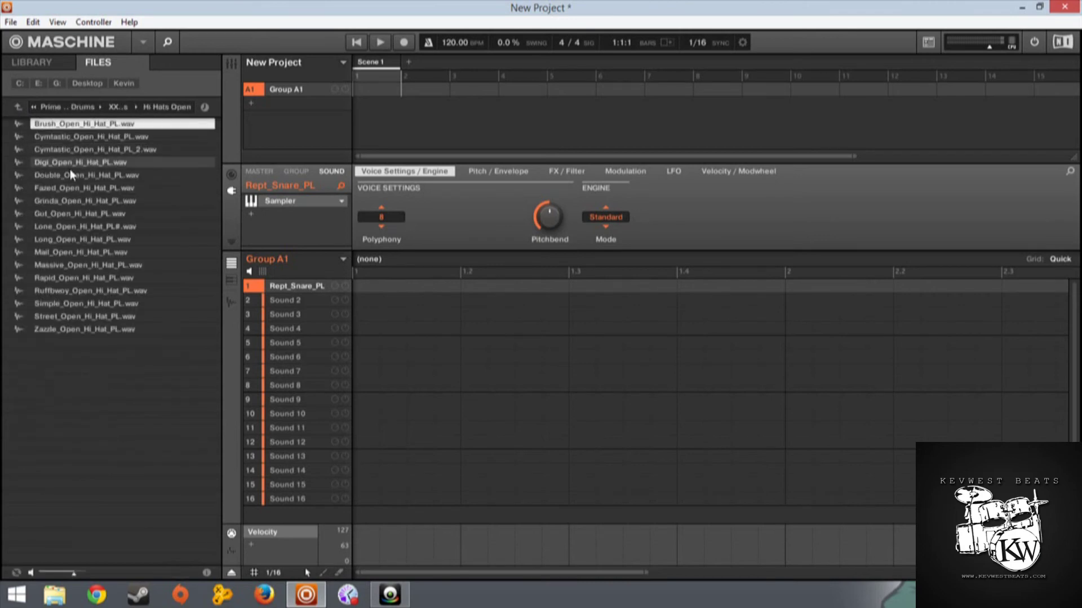
Preview the Digi, Lone, Grinda, Mail, Ruffbwoy and Street open hi-hat samples.
{"action": "left_click", "coordinate": [70, 163]}
{"action": "left_click", "coordinate": [73, 226]}
{"action": "left_click", "coordinate": [77, 200]}
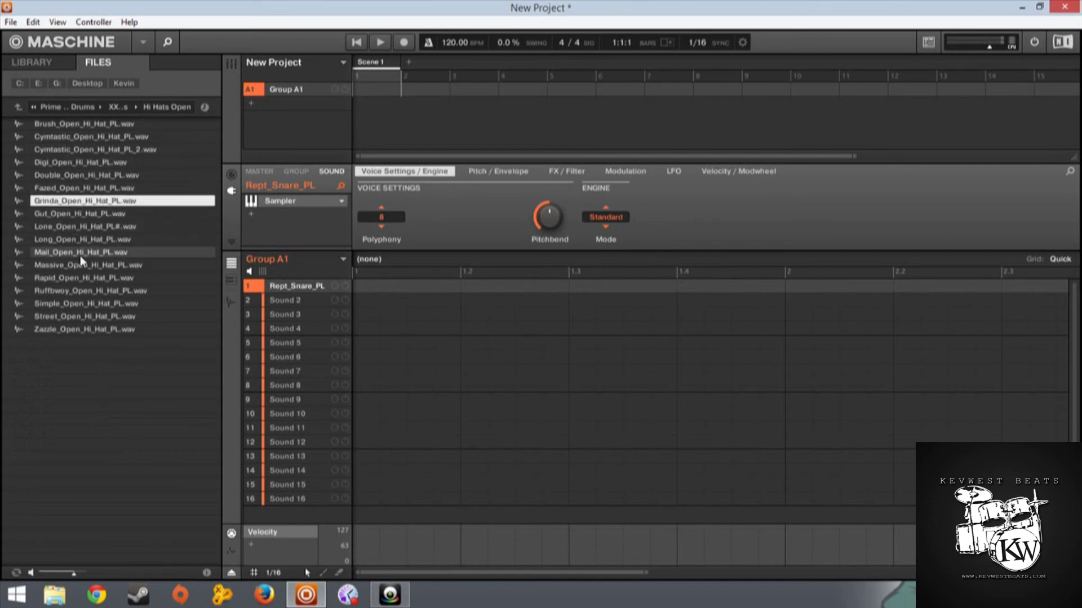
{"action": "left_click", "coordinate": [80, 254]}
{"action": "left_click", "coordinate": [78, 290]}
{"action": "left_click", "coordinate": [76, 316]}
Preview Zazzle Open Hi Hat, then go up a level and open the Hi Hats folder.
{"action": "left_click", "coordinate": [79, 329]}
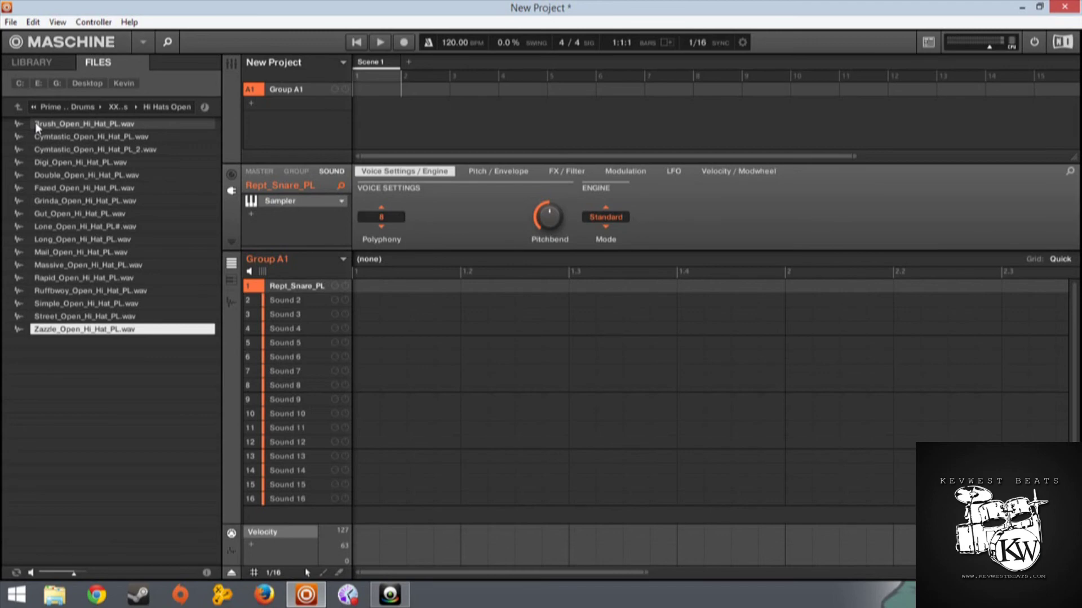
{"action": "left_click", "coordinate": [18, 107]}
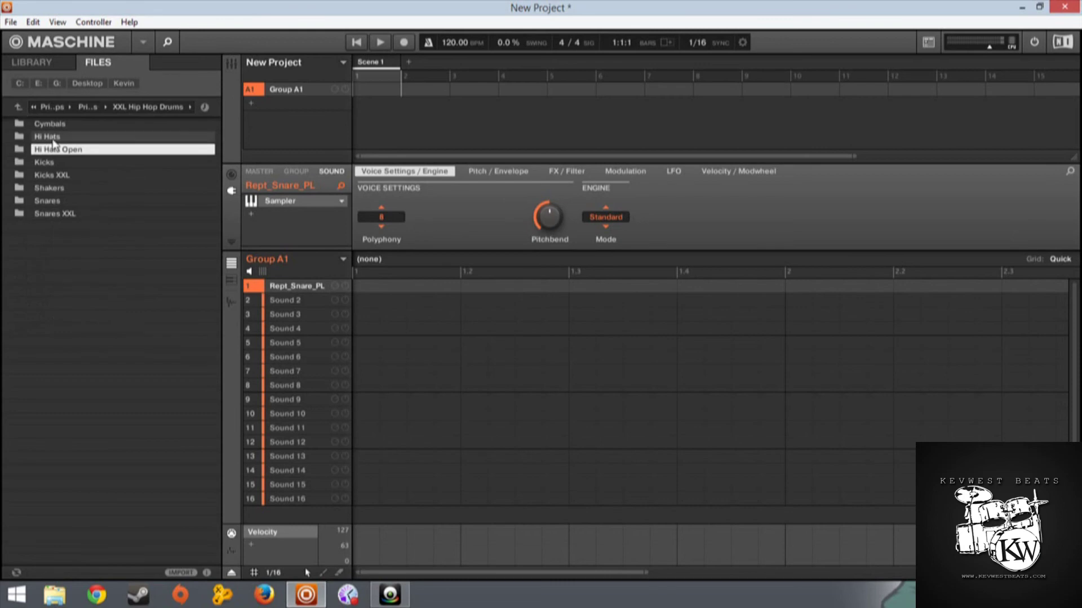
{"action": "double_click", "coordinate": [53, 138]}
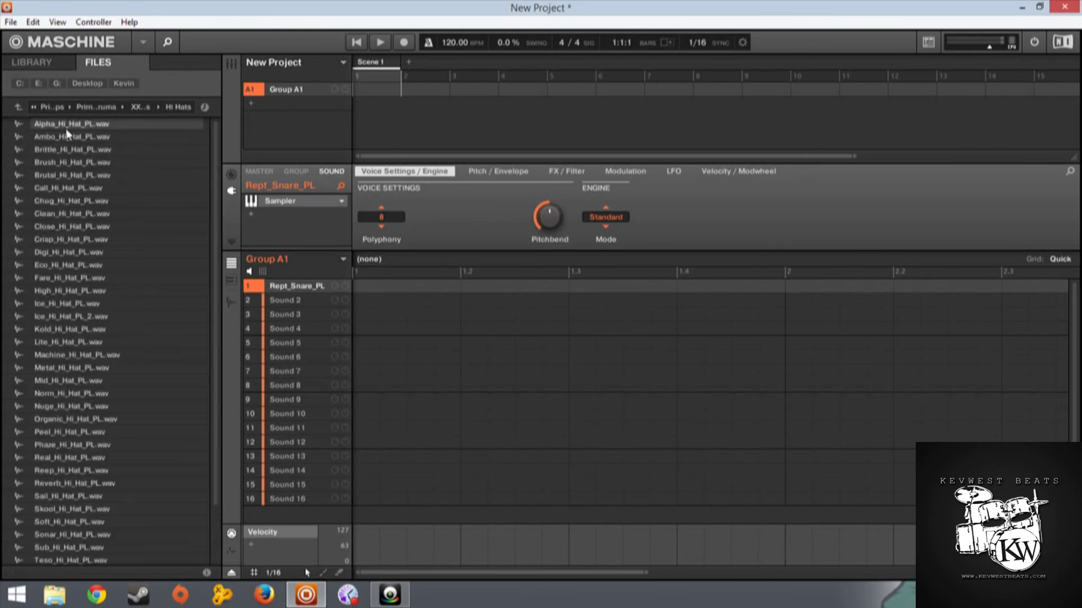
Preview the Brutal, Digi, Kold, Norm, Real, Skool, Sub and Teso hi-hat samples.
{"action": "left_click", "coordinate": [71, 175]}
{"action": "left_click", "coordinate": [72, 252]}
{"action": "left_click", "coordinate": [84, 329]}
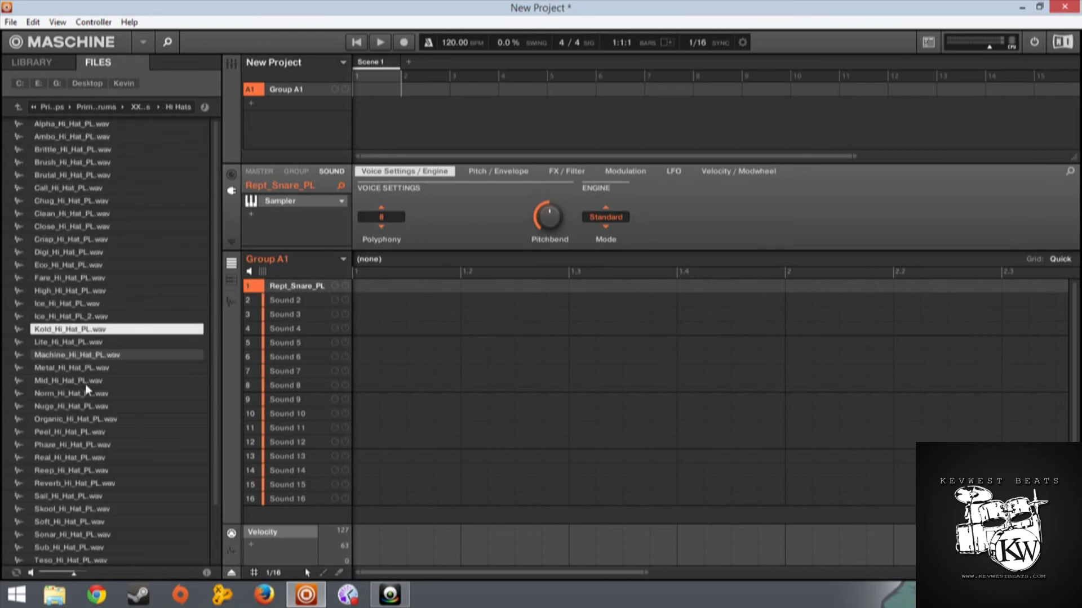
{"action": "left_click", "coordinate": [87, 392]}
{"action": "left_click", "coordinate": [85, 457]}
{"action": "left_click", "coordinate": [90, 509]}
{"action": "left_click", "coordinate": [93, 548]}
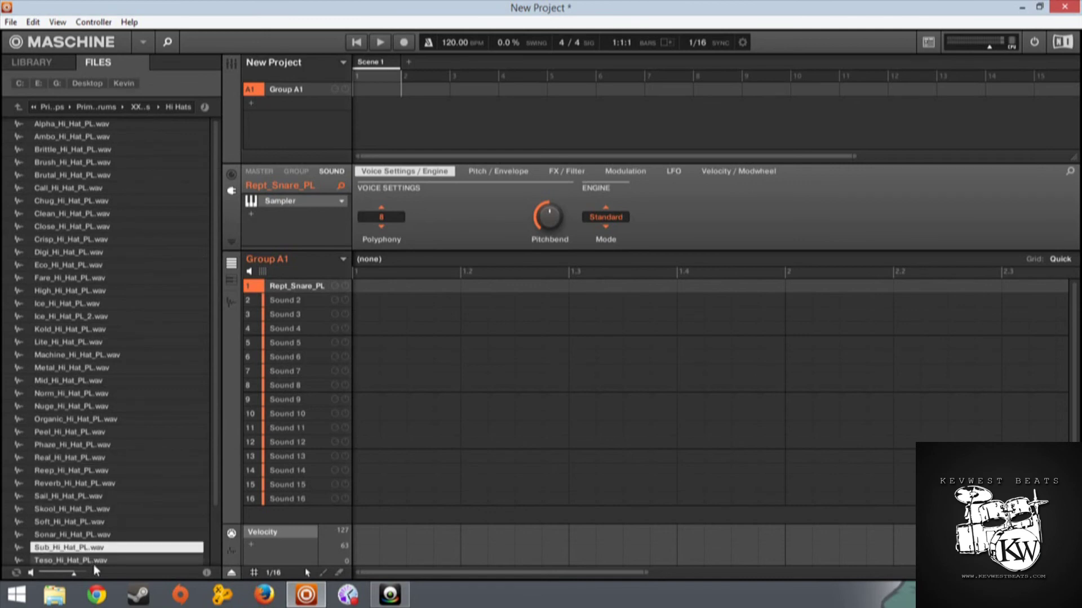
{"action": "left_click", "coordinate": [93, 564]}
Preview Machine, Norm, Peel, Thesis, Yum, Sub and Real hi-hats.
{"action": "left_click", "coordinate": [98, 342]}
{"action": "left_click", "coordinate": [84, 383]}
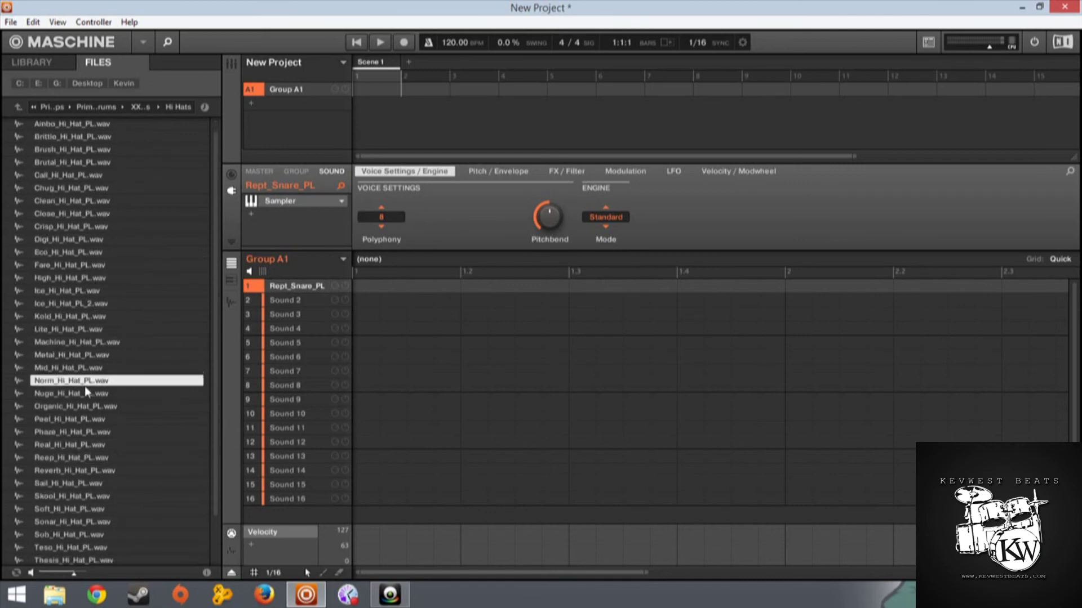
{"action": "left_click", "coordinate": [70, 419]}
{"action": "scroll", "coordinate": [73, 485], "scroll_direction": "down", "scroll_amount": 4}
{"action": "left_click", "coordinate": [72, 510]}
{"action": "left_click", "coordinate": [80, 547]}
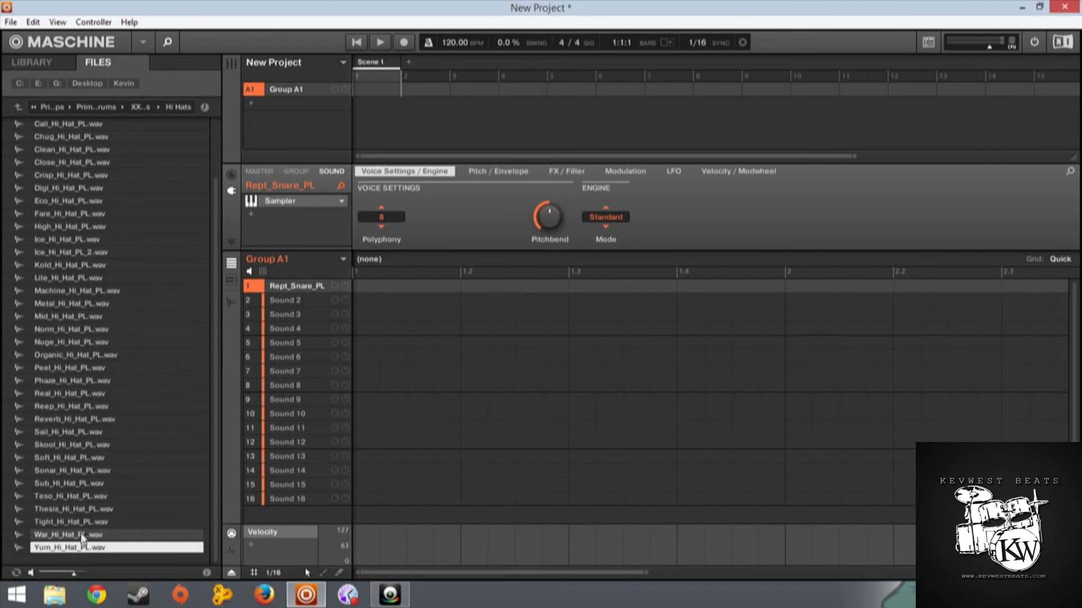
{"action": "left_click", "coordinate": [82, 484]}
{"action": "left_click", "coordinate": [75, 395]}
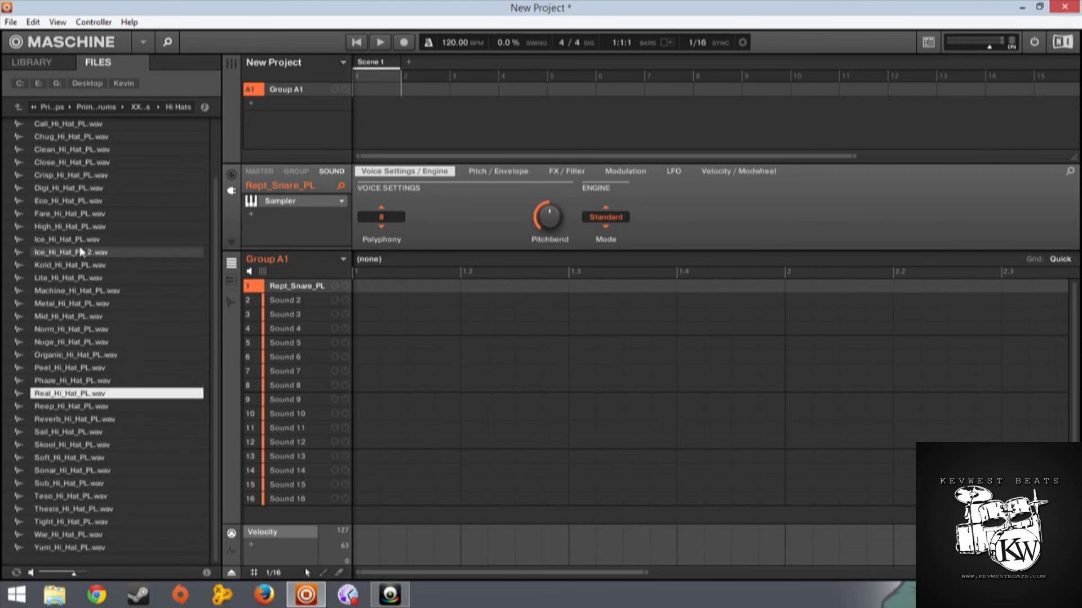
Preview the Close, Crisp, Digi, Eco, Brush and Brittle hi-hat samples near the top of the list.
{"action": "left_click", "coordinate": [70, 163]}
{"action": "left_click", "coordinate": [71, 175]}
{"action": "left_click", "coordinate": [70, 188]}
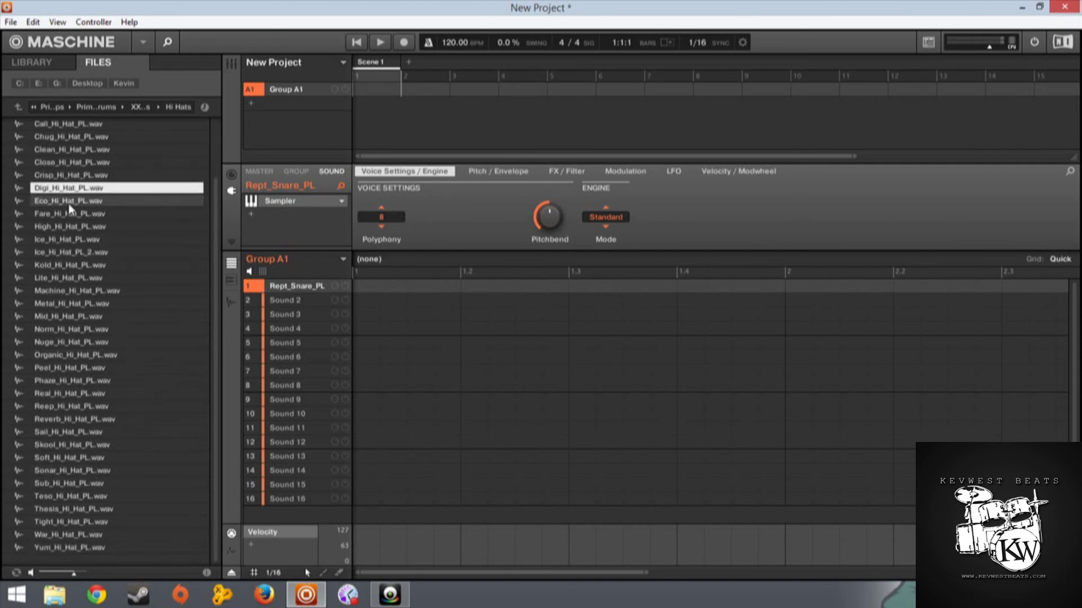
{"action": "left_click", "coordinate": [69, 201]}
{"action": "scroll", "coordinate": [65, 169], "scroll_direction": "up", "scroll_amount": 4}
{"action": "left_click", "coordinate": [64, 151]}
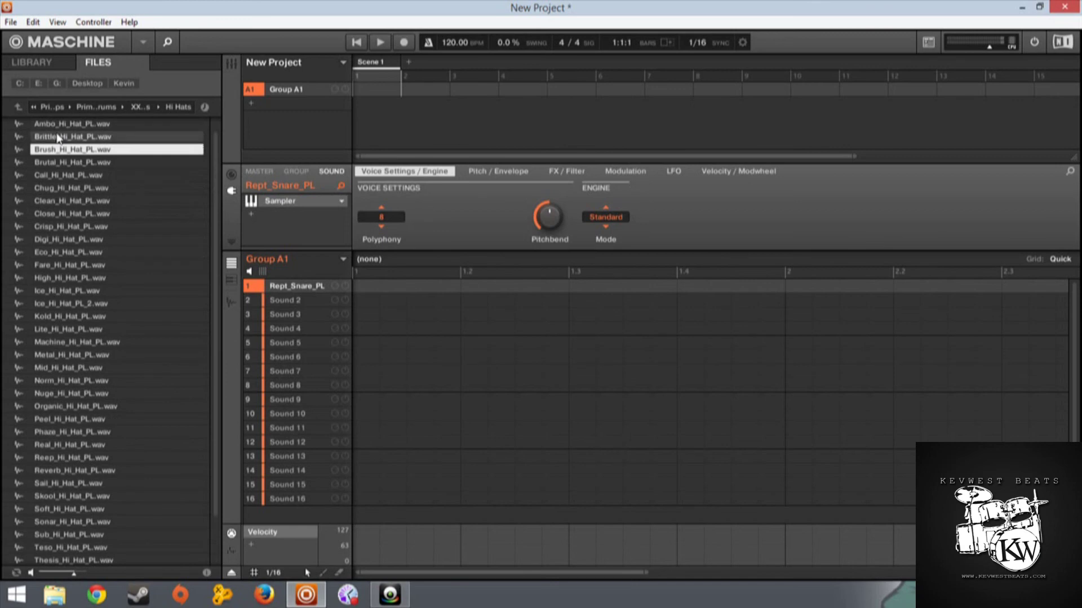
{"action": "left_click", "coordinate": [59, 137]}
Go up from the Hi Hats samples to the XXL Hip Hop Drums folder list.
{"action": "left_click", "coordinate": [18, 107]}
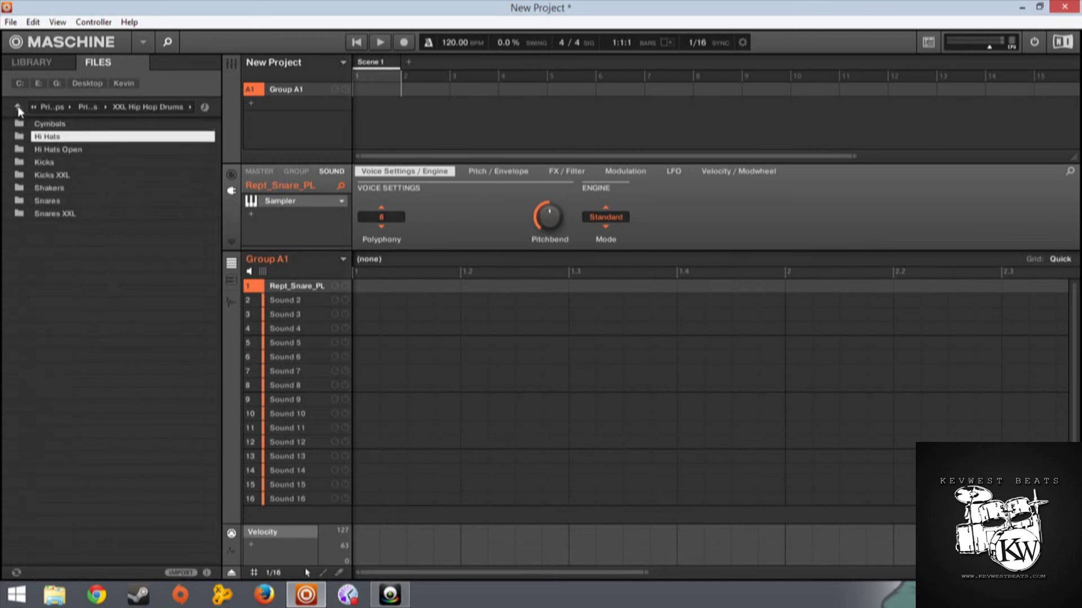